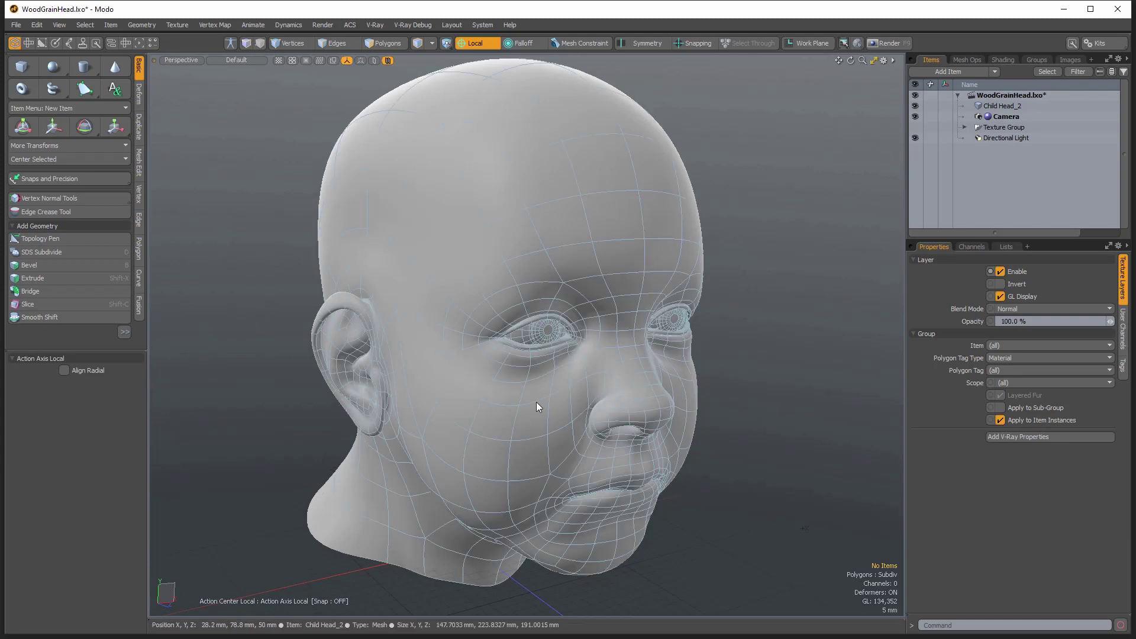
alt+drag(475, 425, 598, 417)
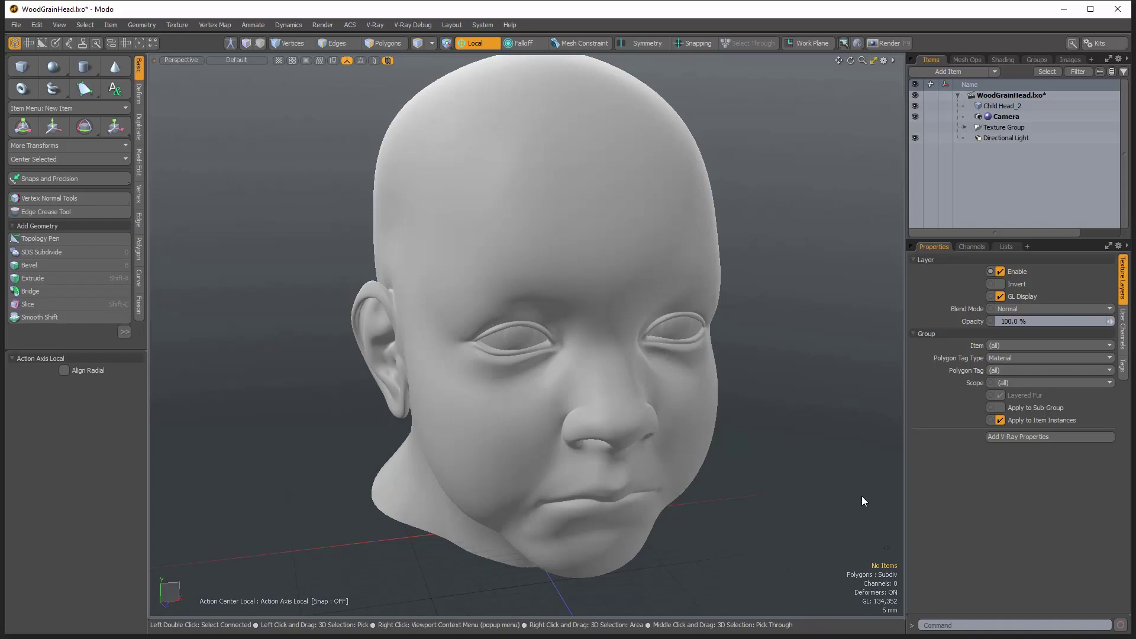
alt+drag(685, 503, 620, 339)
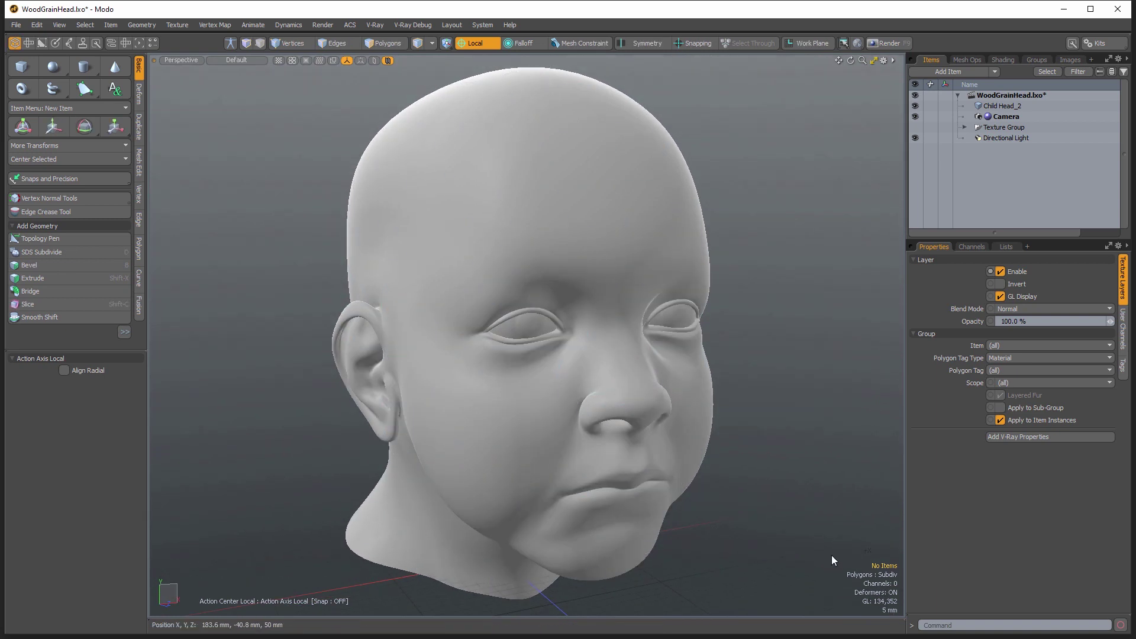
alt+drag(718, 390, 627, 325)
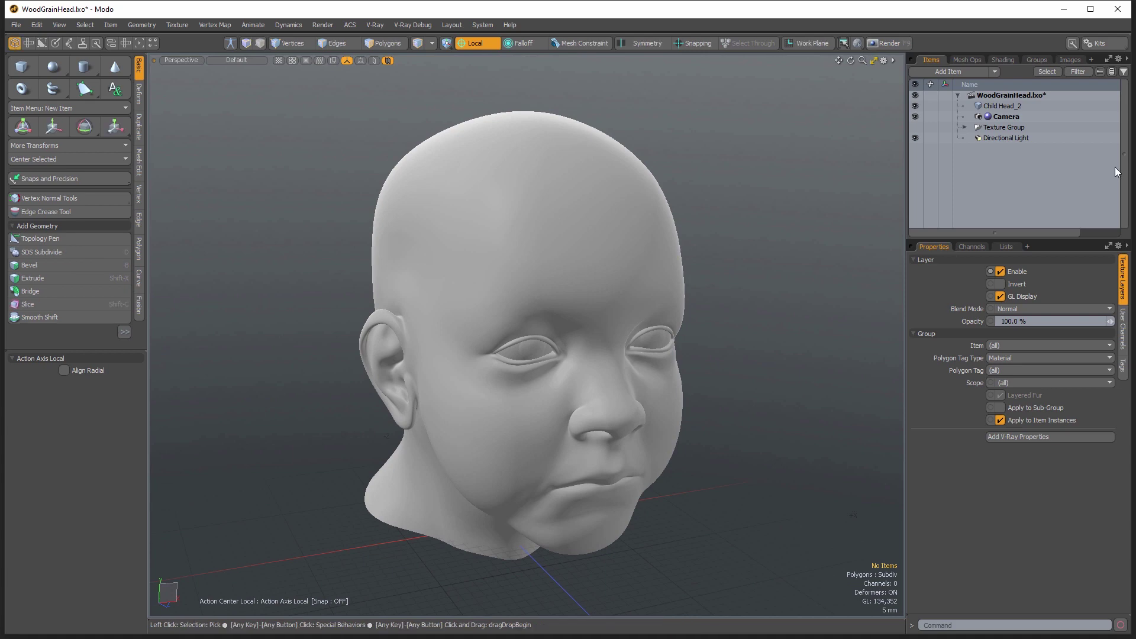
Step: Select the Material layer in the Child Head group of the shader tree and open the render preview
click(1006, 61)
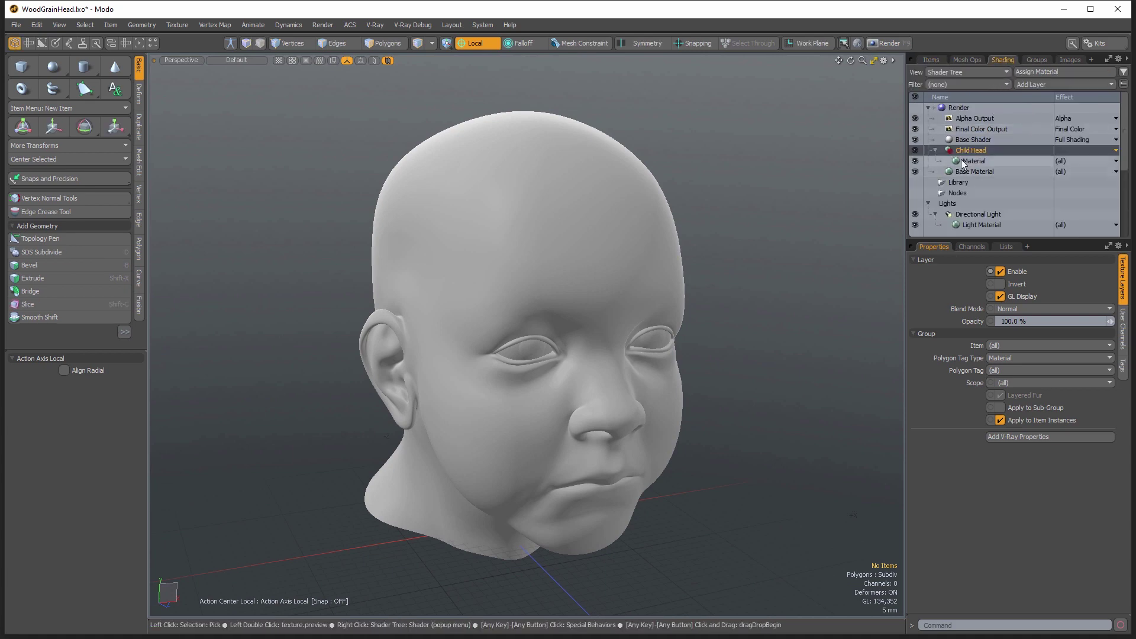
click(971, 161)
alt+drag(580, 321, 570, 328)
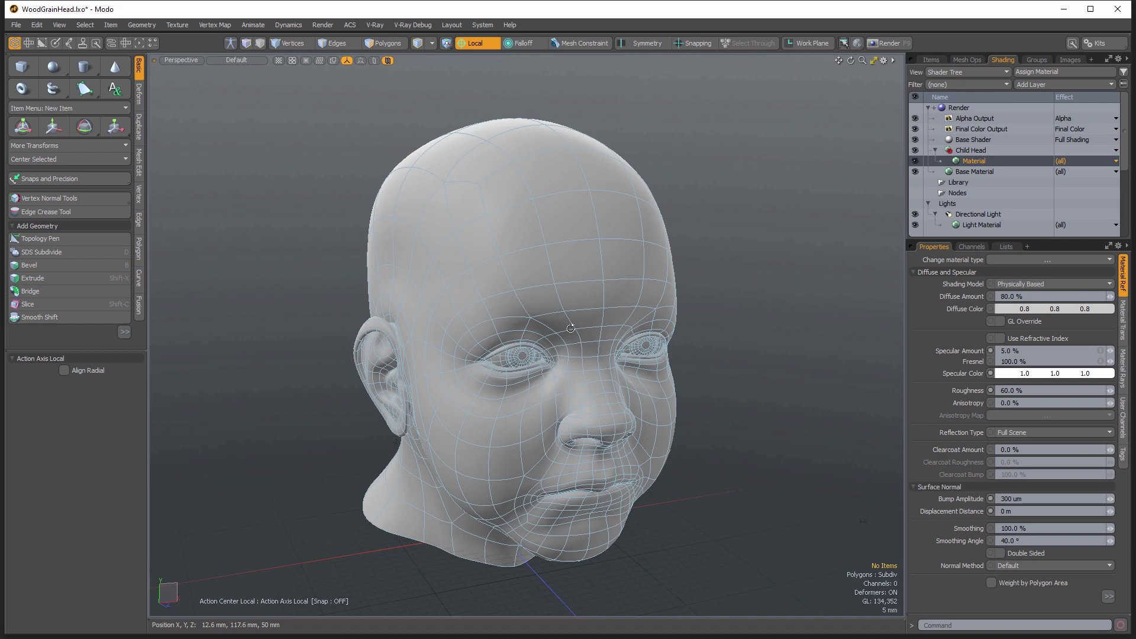
key(F8)
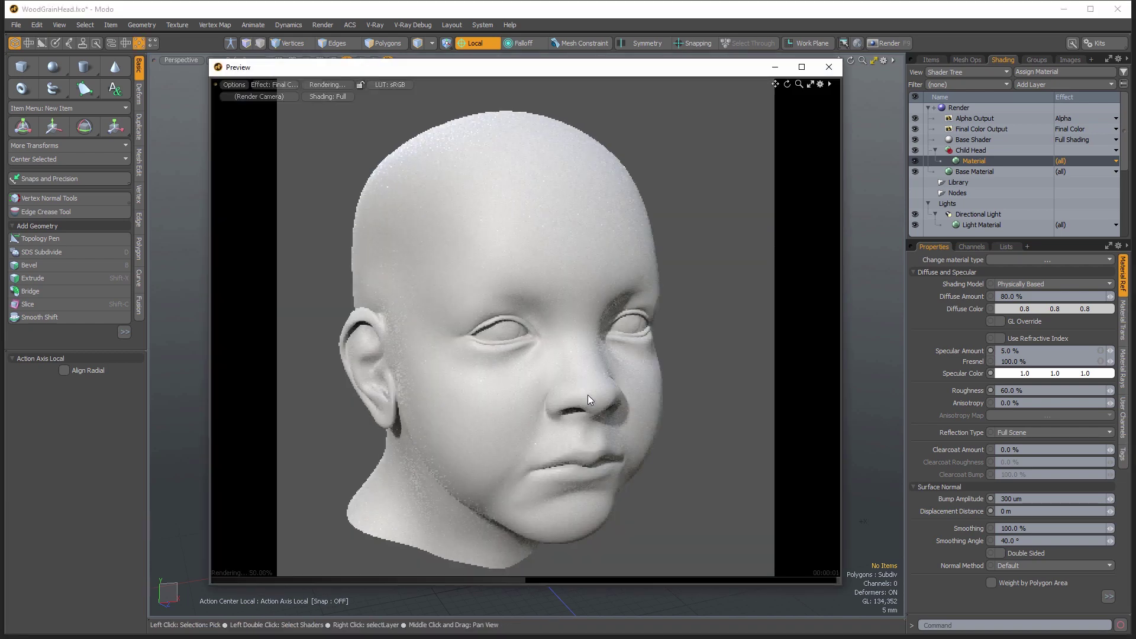
alt+drag(588, 395, 487, 227)
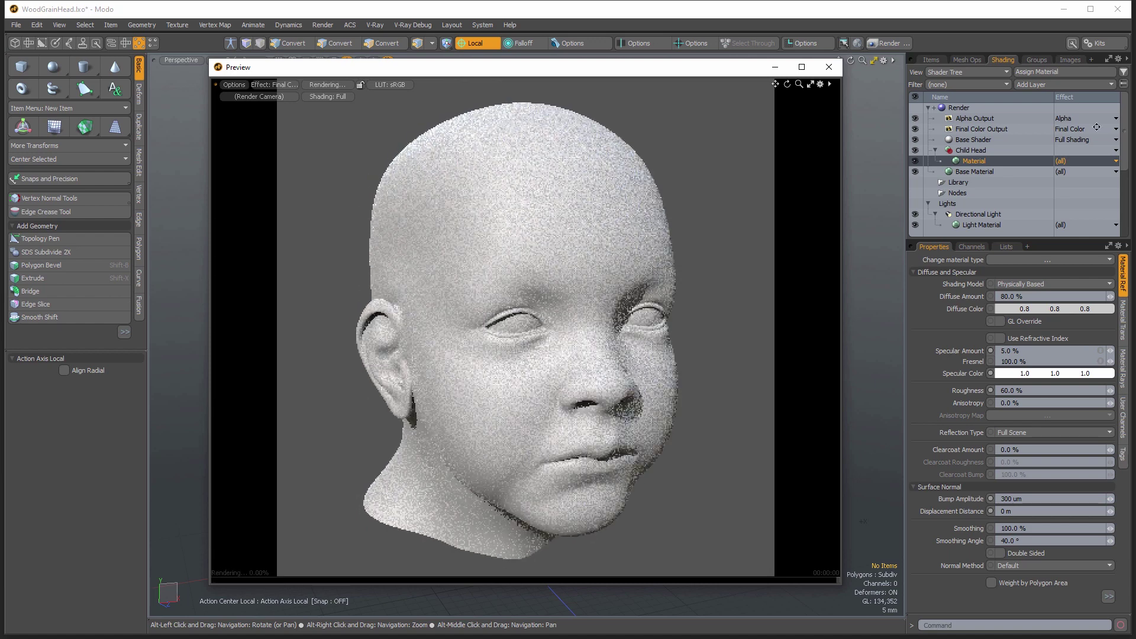
Step: Add a Wood texture above the Child Head material and set its projection axis to Y
click(1035, 86)
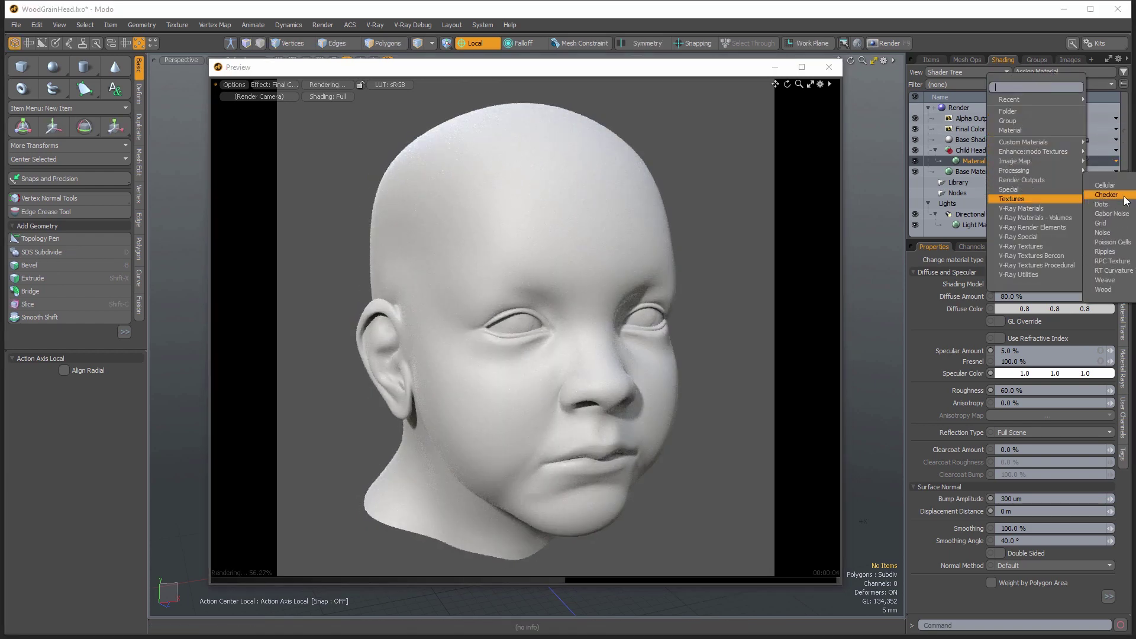
click(922, 276)
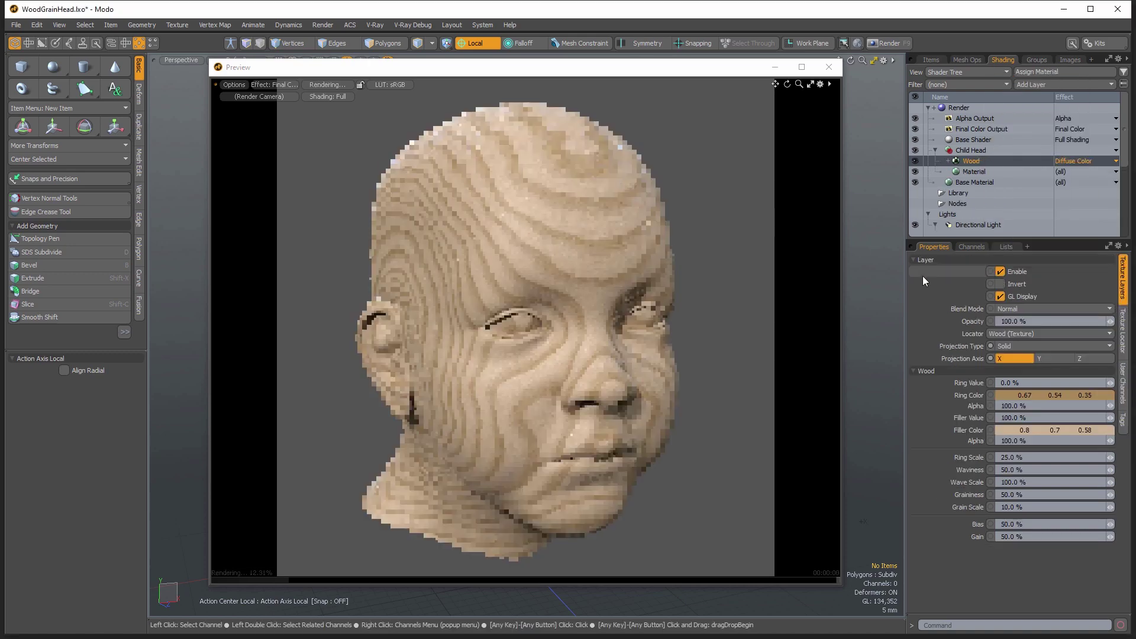
alt+drag(563, 128, 616, 381)
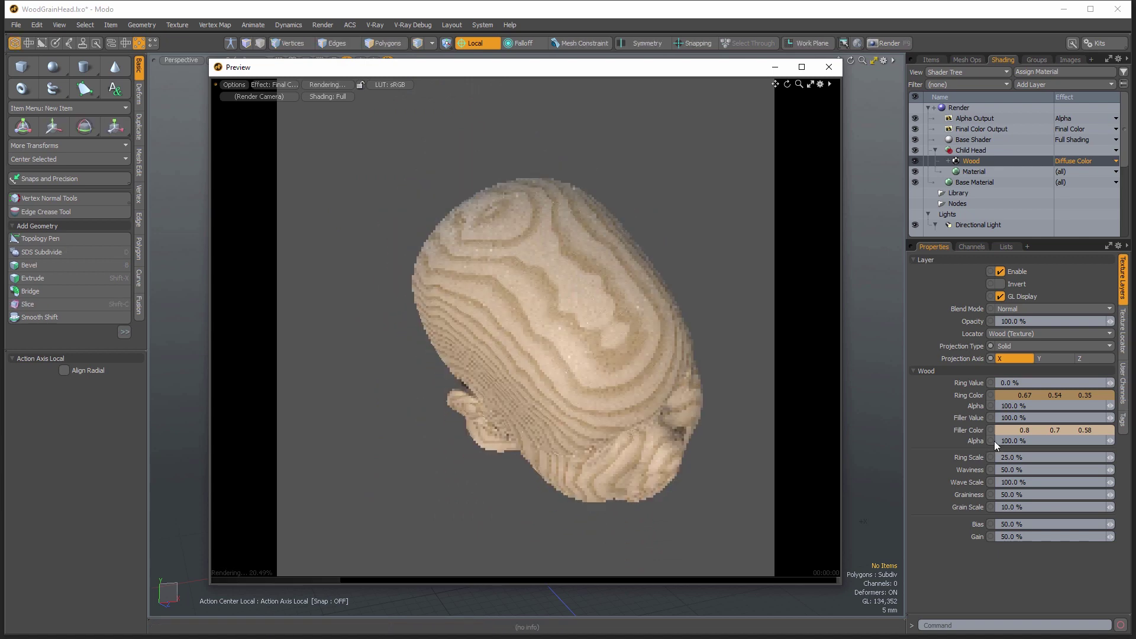
click(1042, 359)
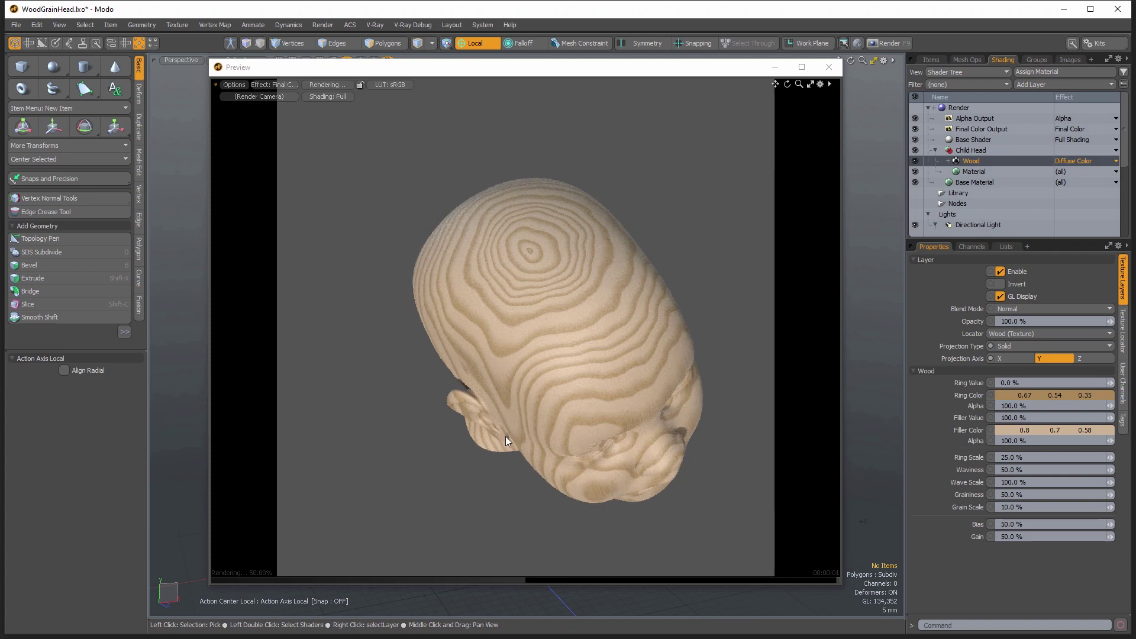
Step: Reduce the Wood texture's ring scale to 11.5 %
alt+drag(518, 513, 521, 409)
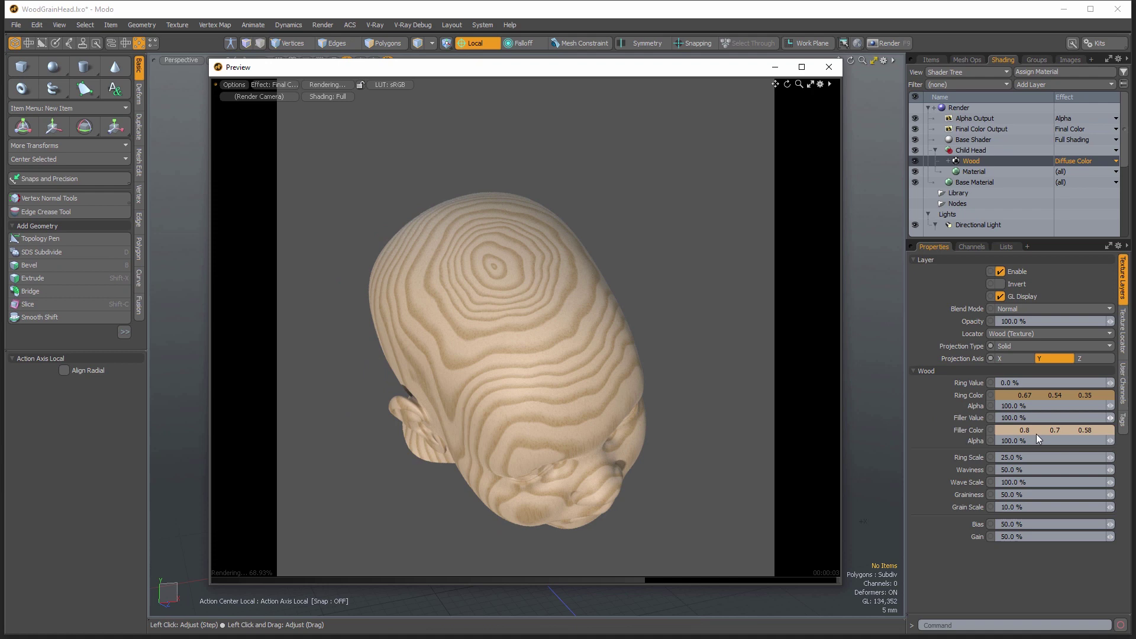
click(1110, 457)
drag(1110, 458, 1090, 458)
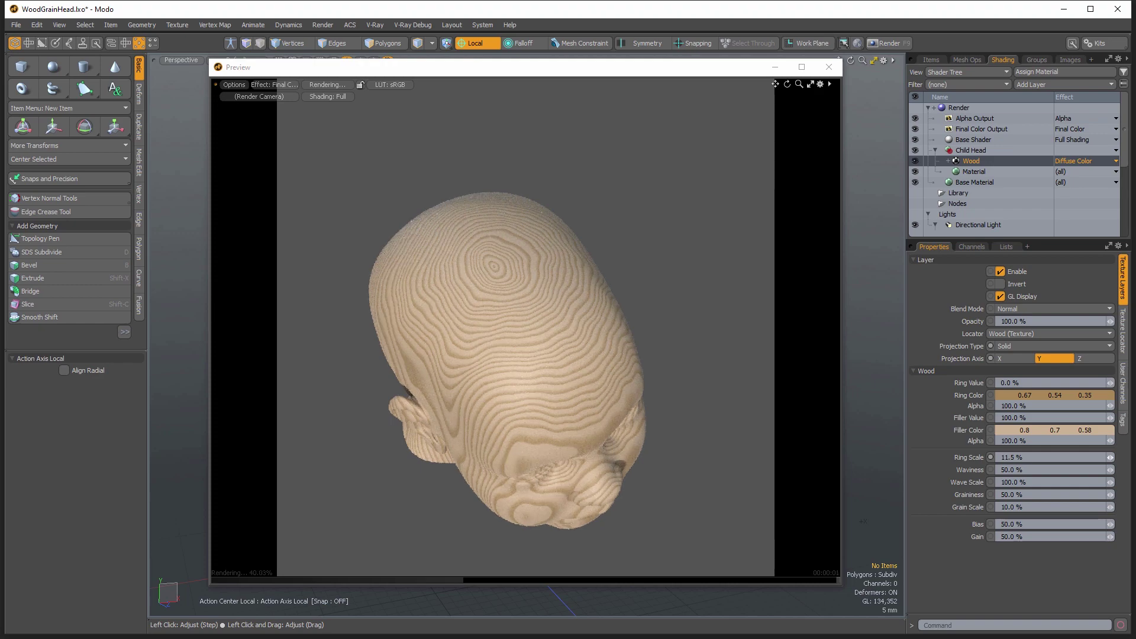
Step: Set the Wood texture's waviness to 20 %
alt+drag(584, 454, 611, 396)
alt+middle_drag(611, 396, 570, 361)
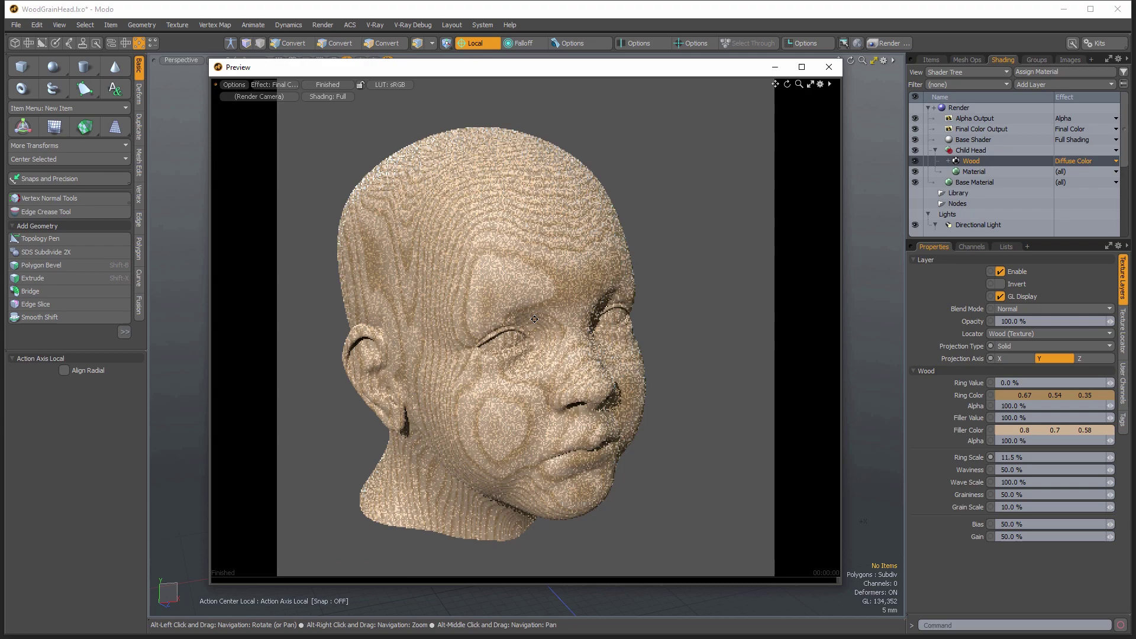
alt+middle_drag(514, 237, 504, 244)
mouse_move(505, 244)
alt+right_down()
mouse_move(495, 238)
mouse_move(513, 249)
alt+right_up()
alt+middle_drag(513, 249, 541, 284)
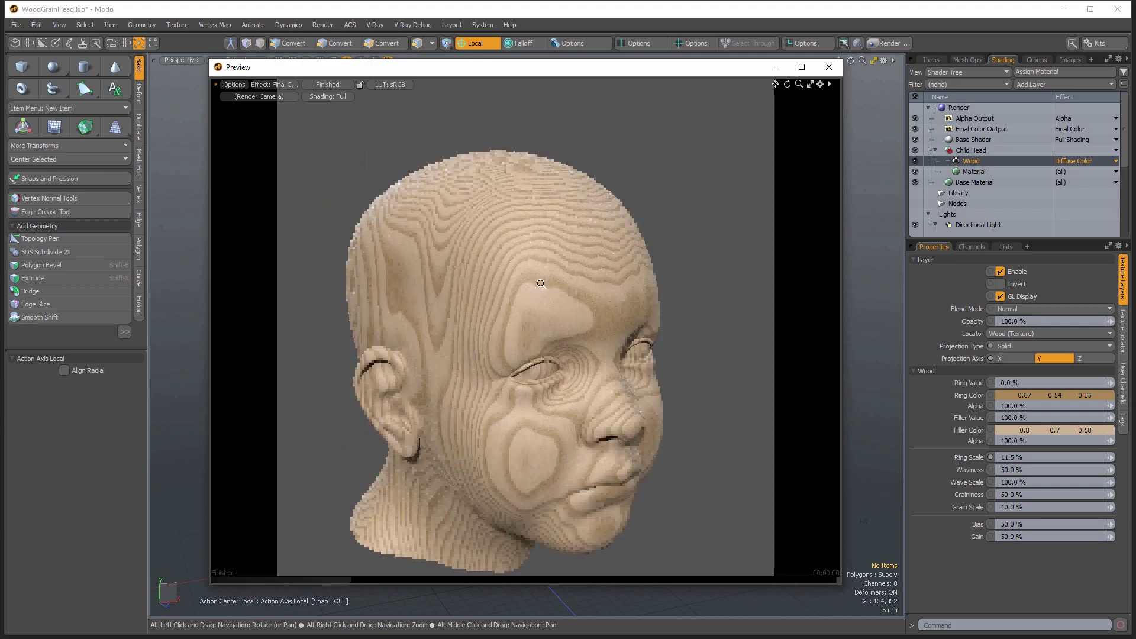
alt+right_drag(540, 284, 562, 283)
alt+middle_drag(562, 283, 571, 280)
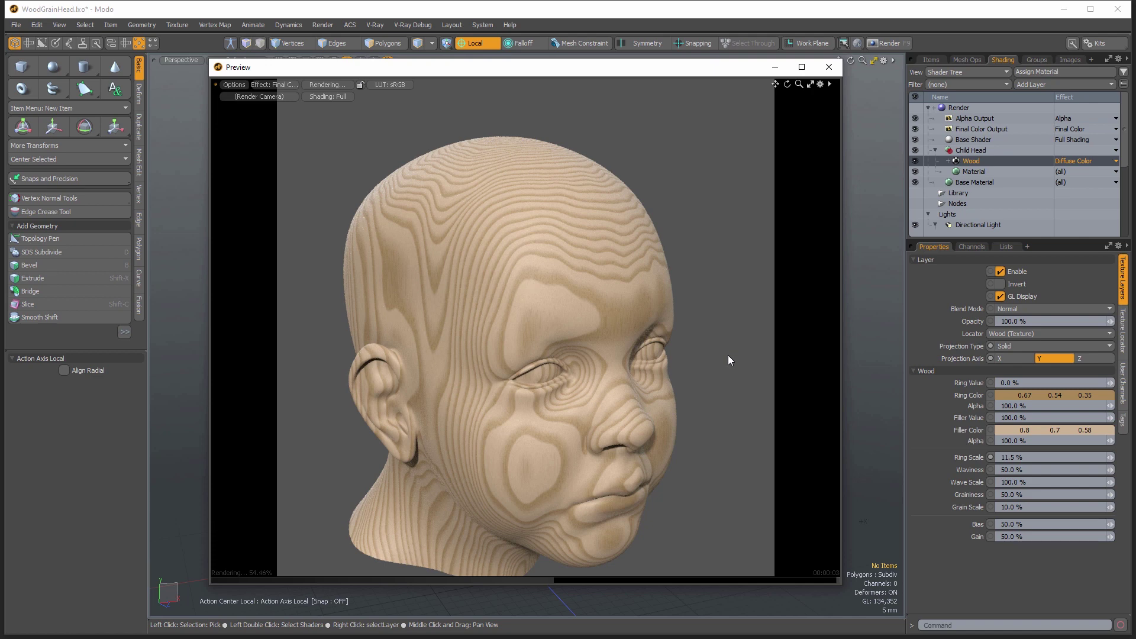
click(1006, 468)
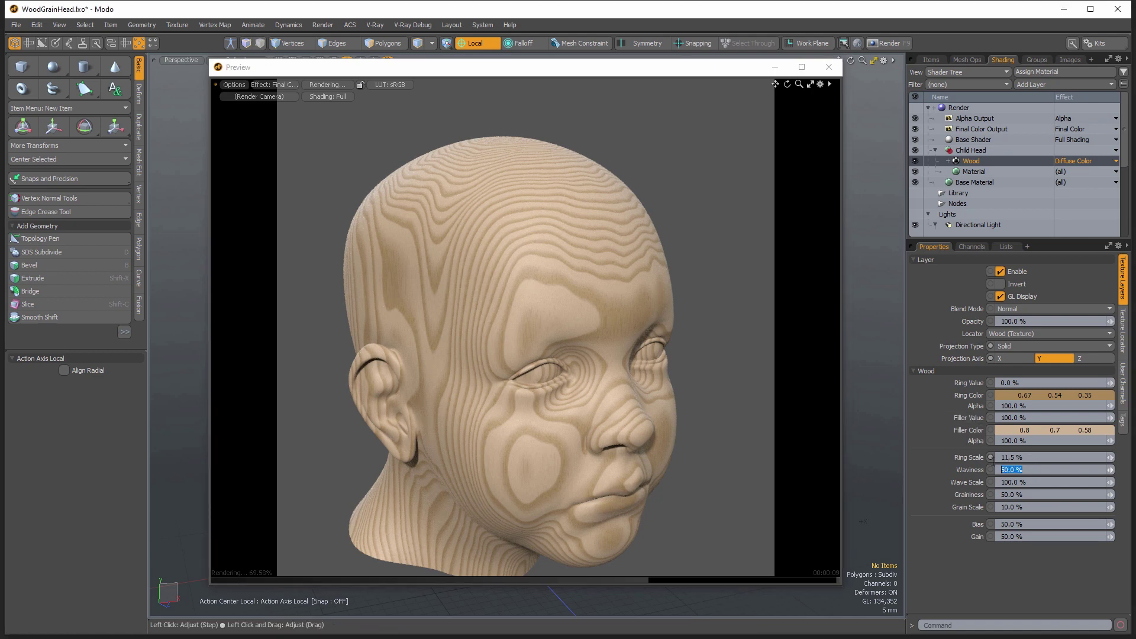
text(20)
key(Return)
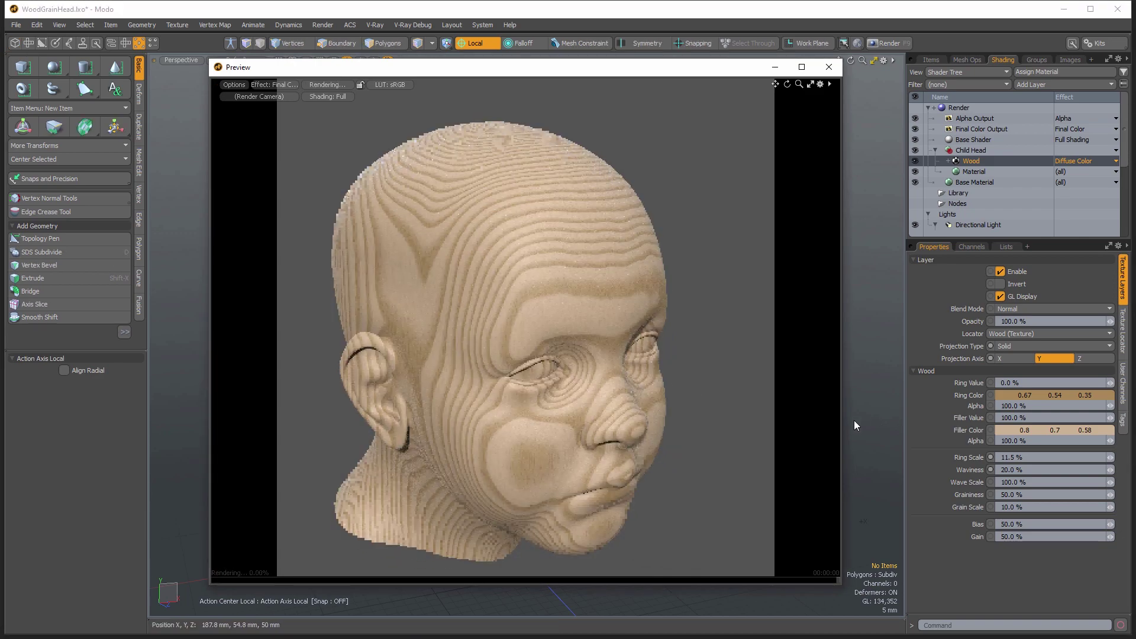
Step: Set the Wood texture's graininess to 100 %
alt+middle_drag(769, 366, 739, 344)
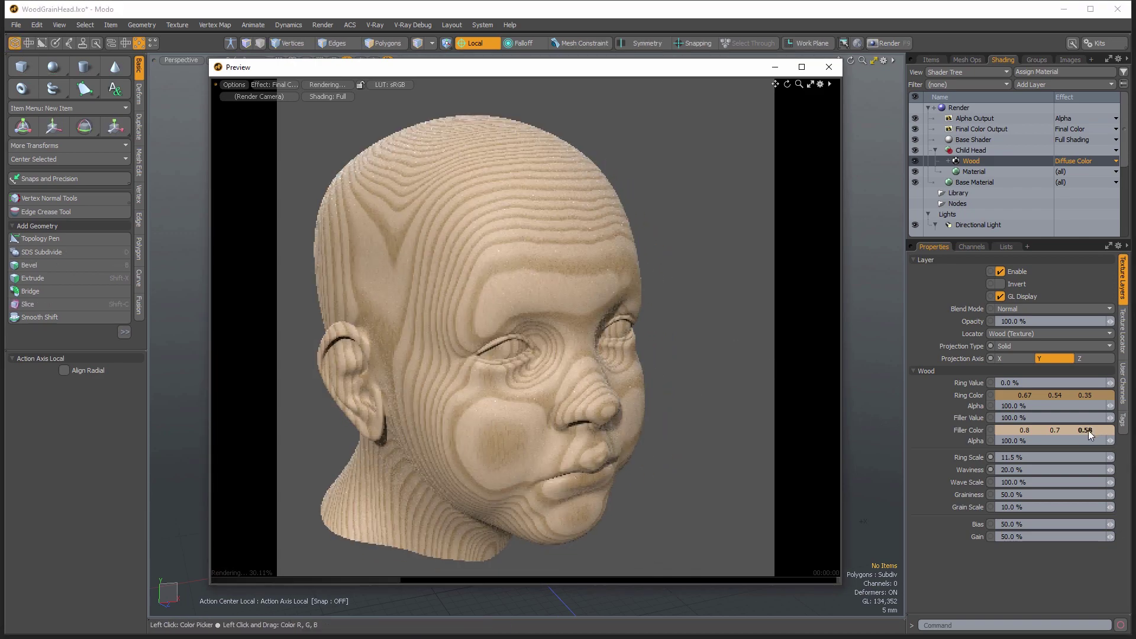
click(1041, 493)
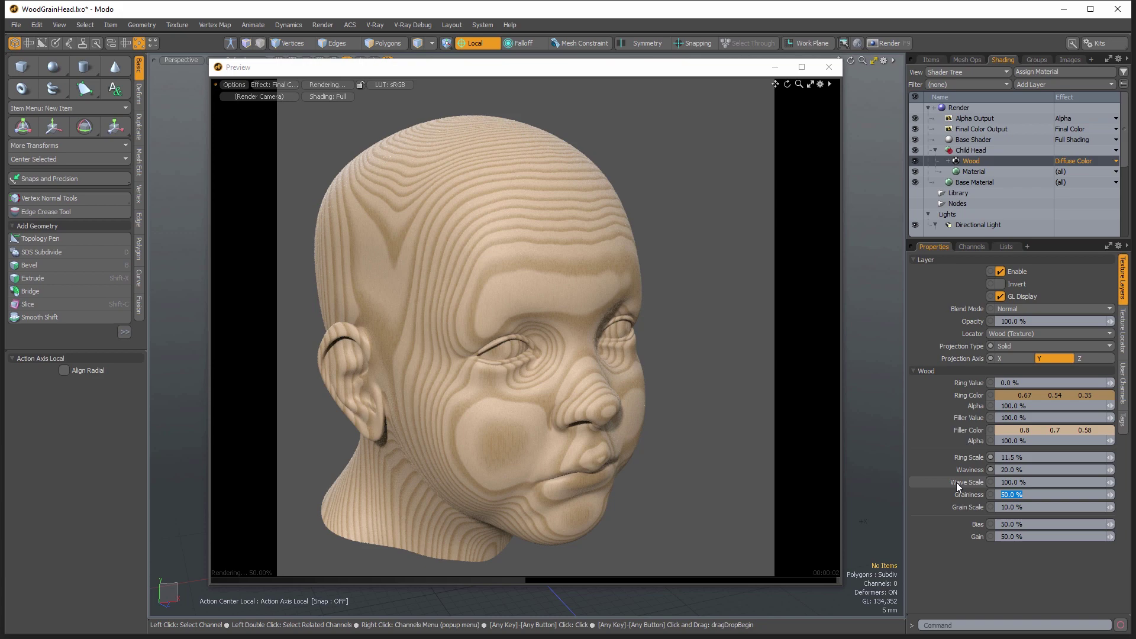
text(100)
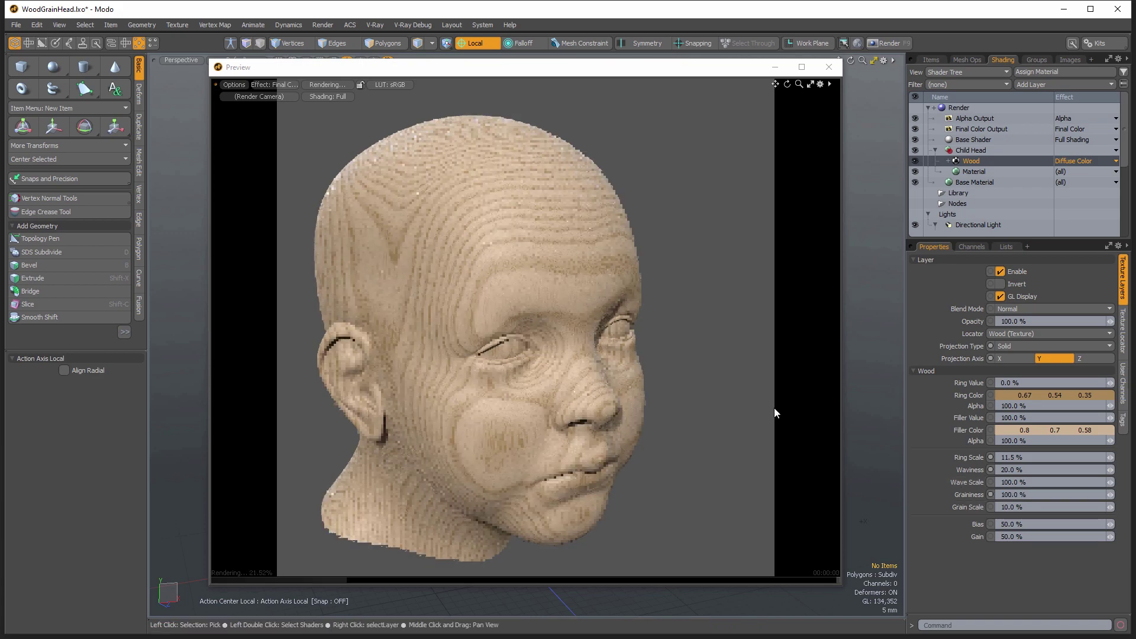
key(Return)
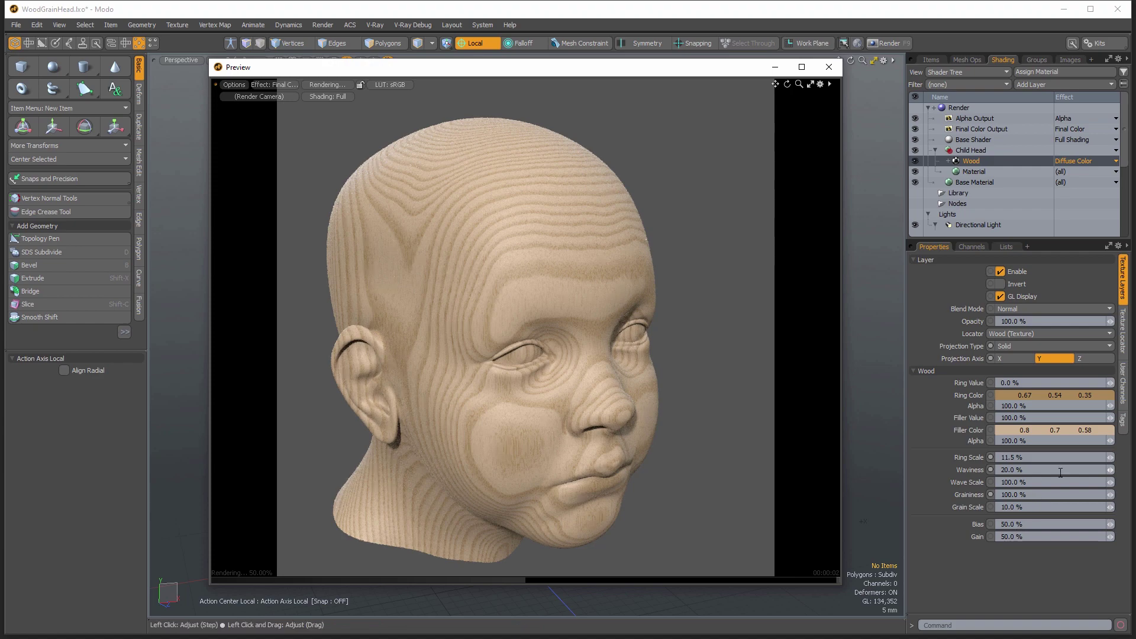
Step: Duplicate the Wood texture layer and set the copy's blend mode to Multiply
alt+drag(563, 371, 672, 386)
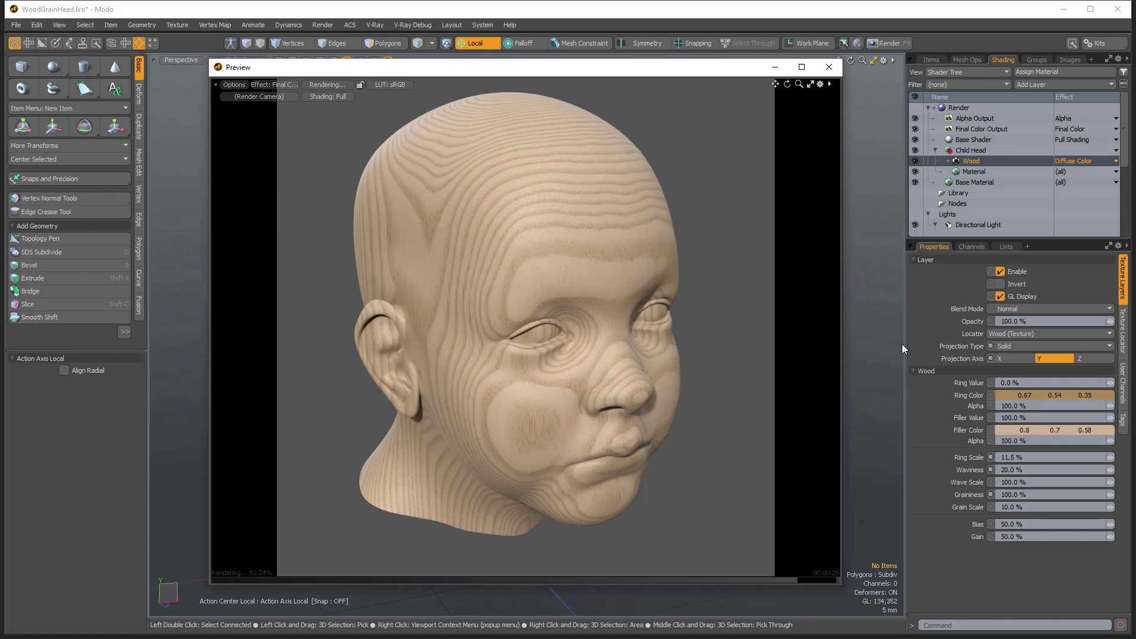
right_click(968, 159)
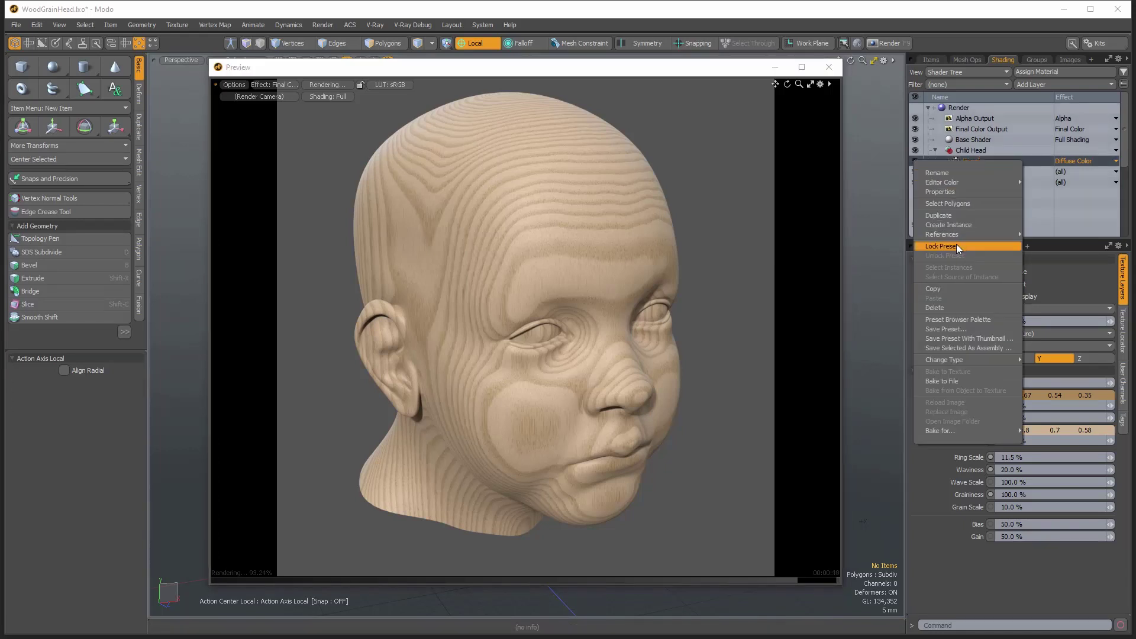
click(954, 217)
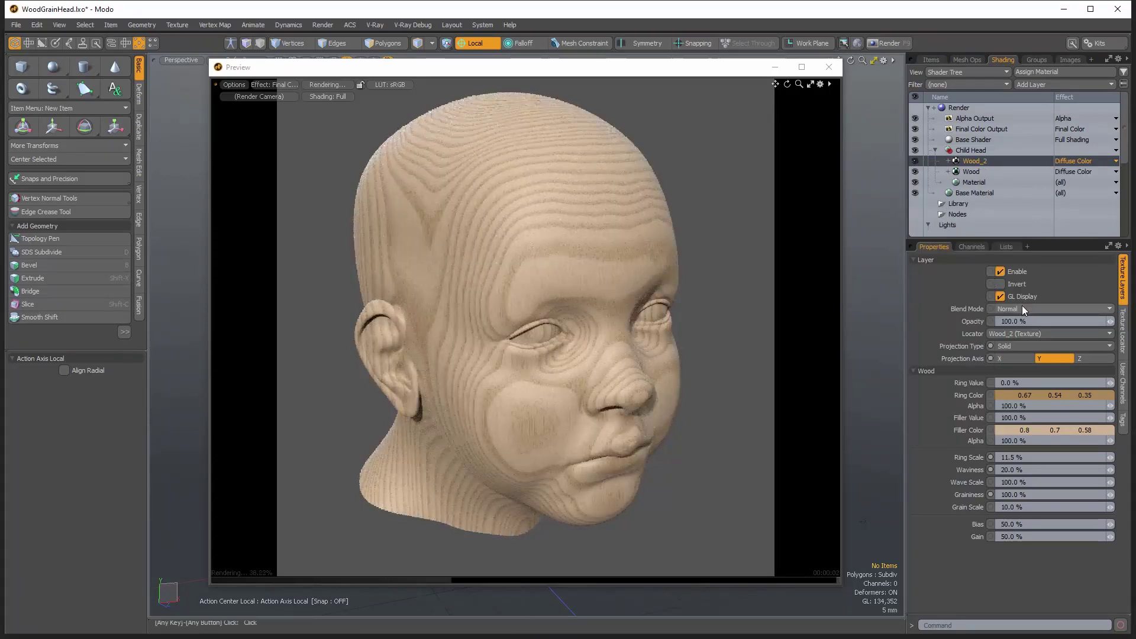
click(1023, 310)
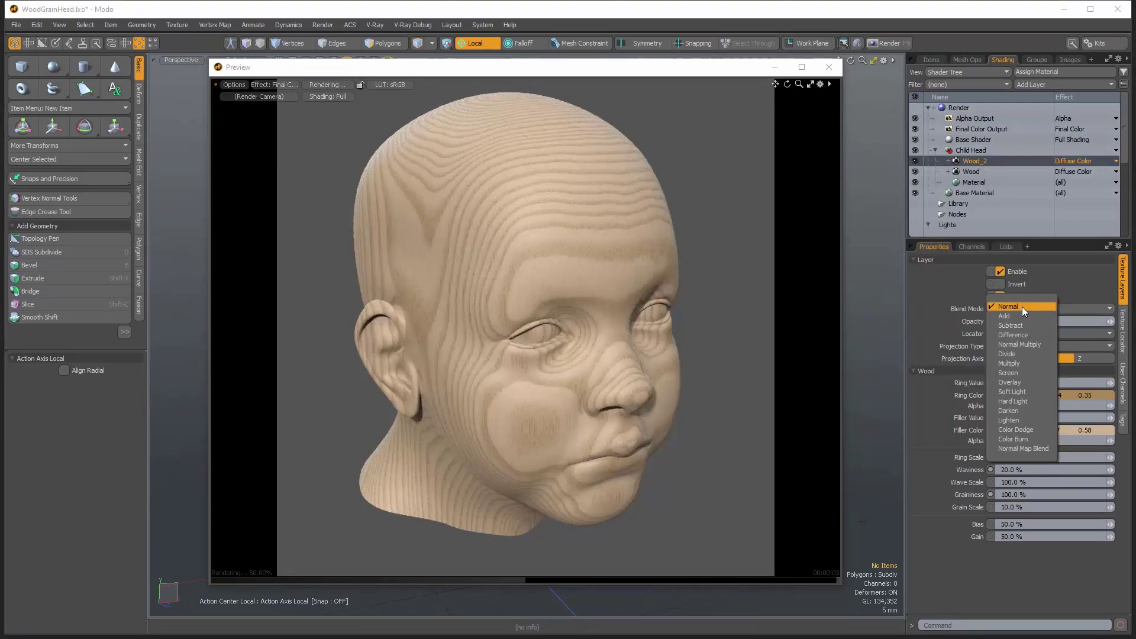
click(1021, 362)
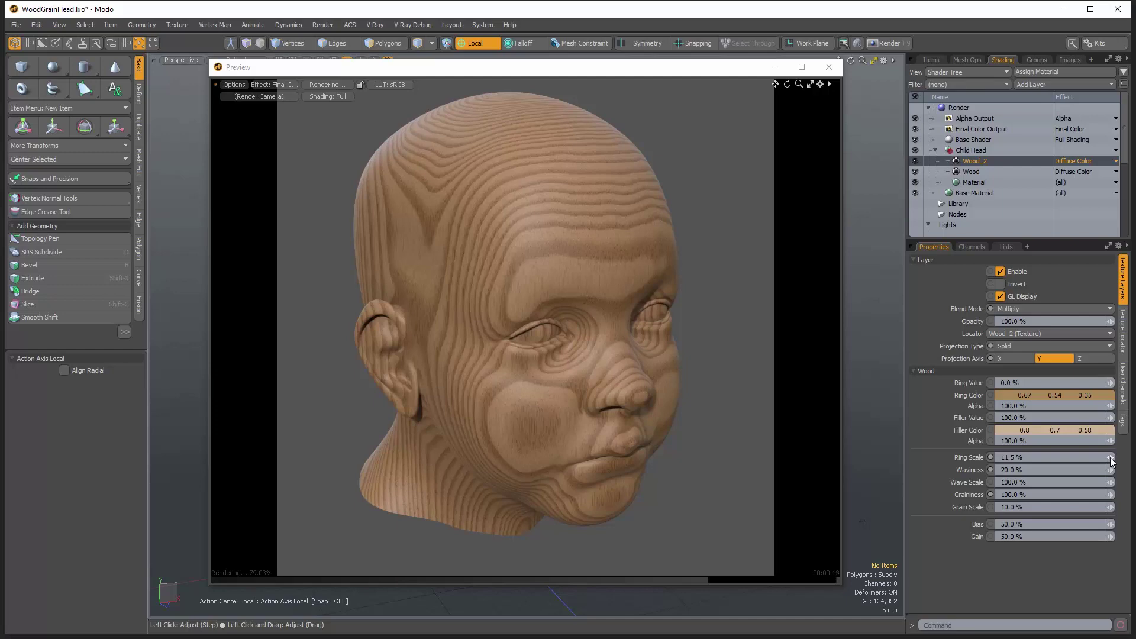
Step: Set the duplicated Wood layer's ring scale to 37.5 % and its grain scale to 7.5 %
drag(1111, 462, 1129, 460)
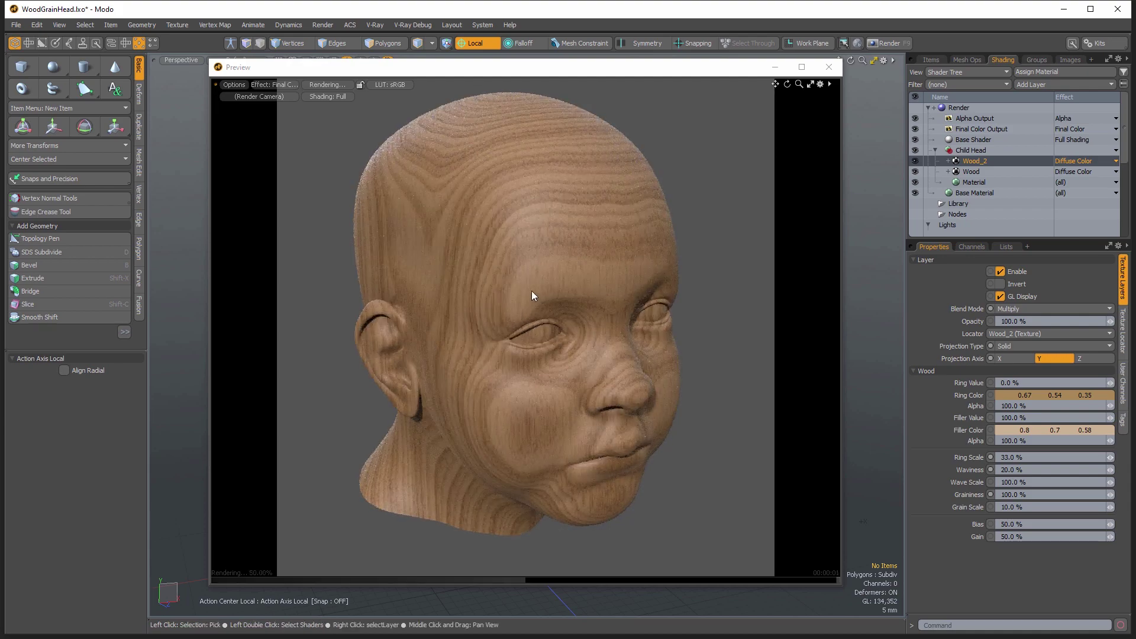
alt+drag(580, 191, 553, 302)
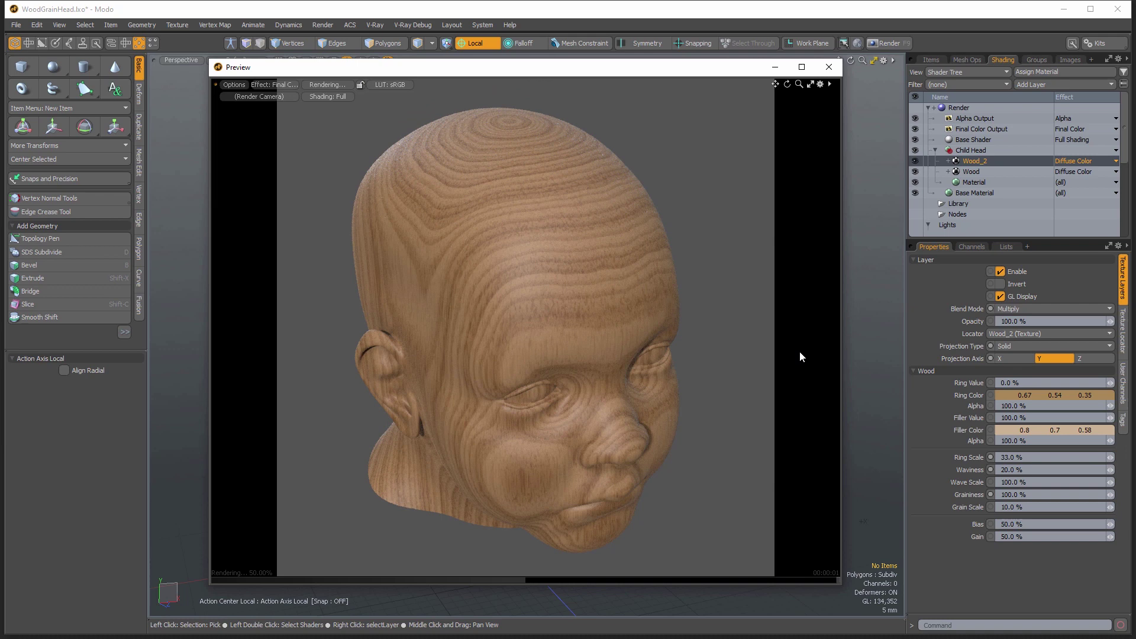
drag(1111, 458, 1115, 457)
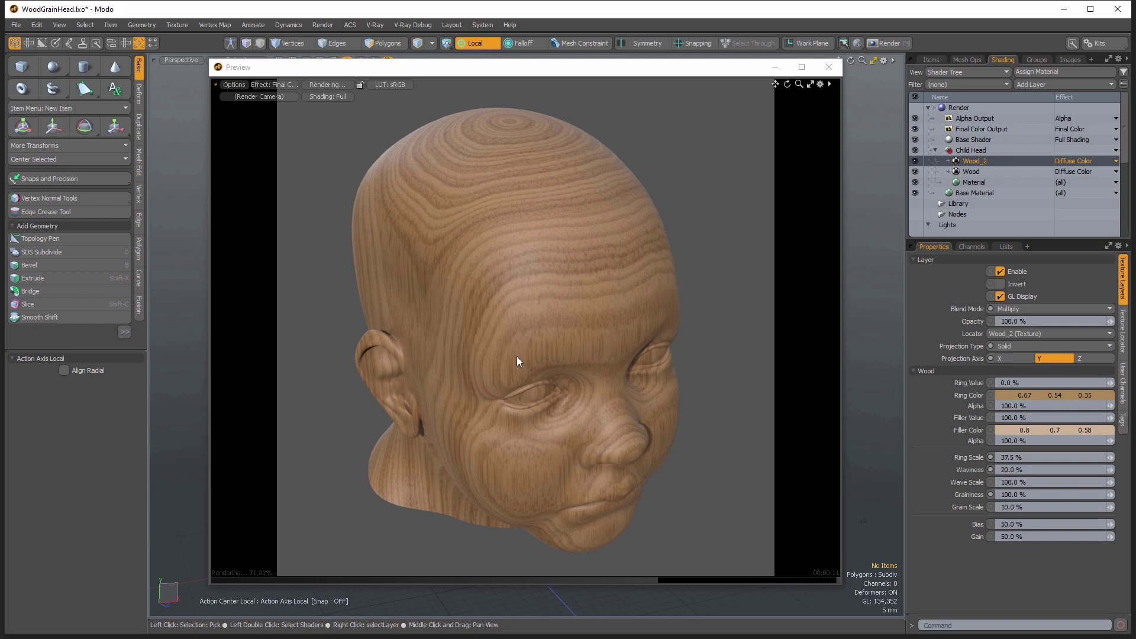
alt+drag(516, 357, 840, 398)
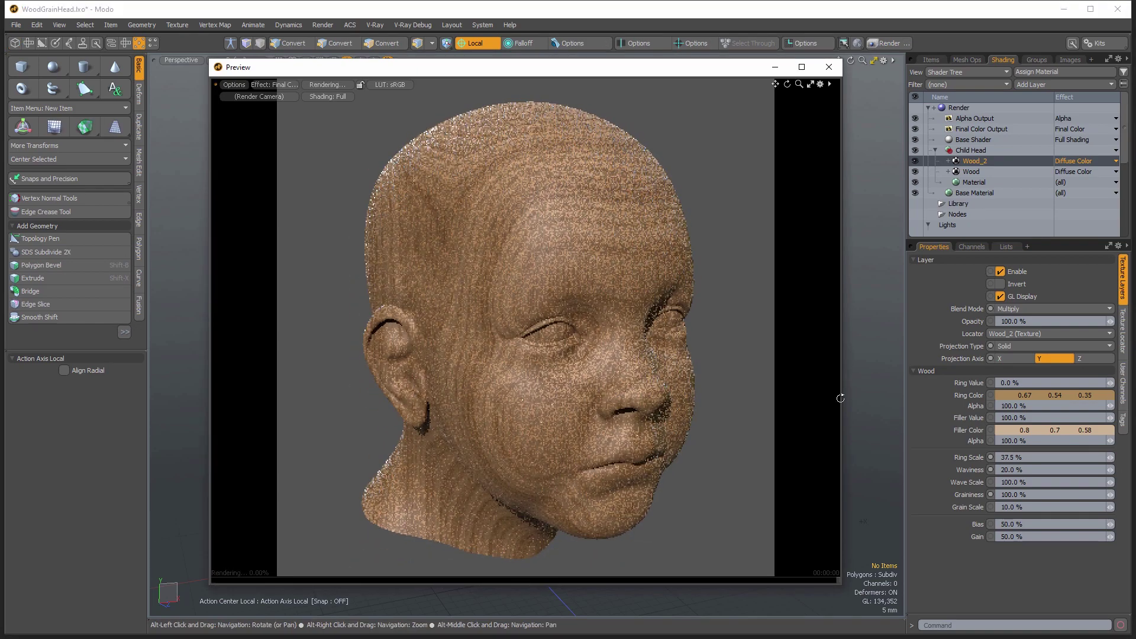
drag(1110, 507, 1115, 507)
alt+drag(562, 278, 529, 270)
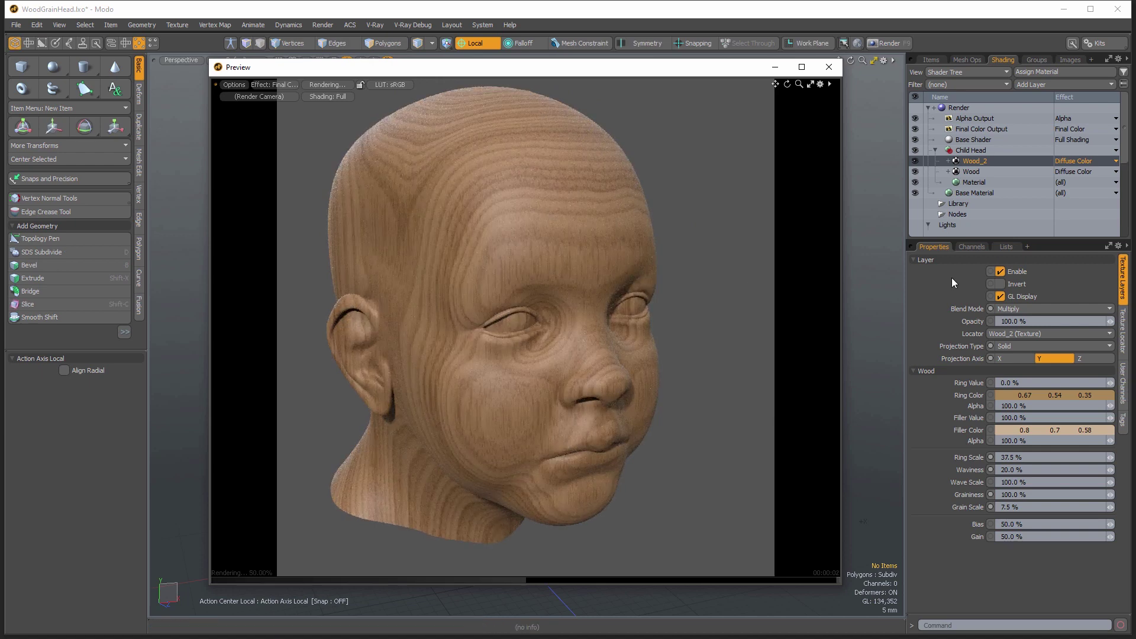
Step: Duplicate the original Wood texture layer in the Child Head group once more
click(973, 173)
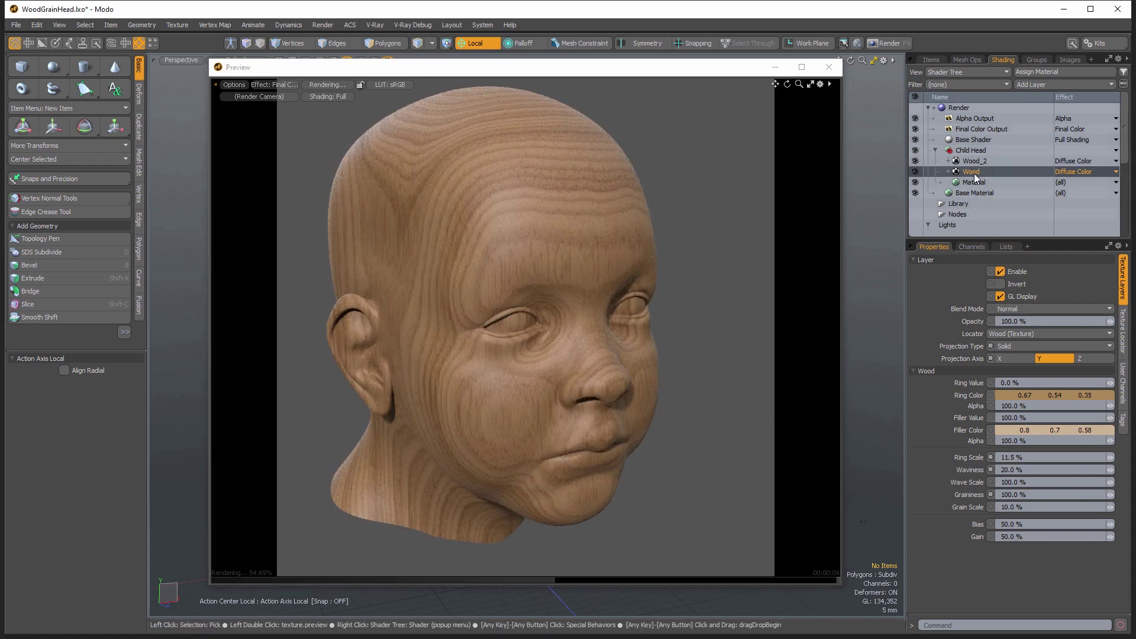
right_click(974, 173)
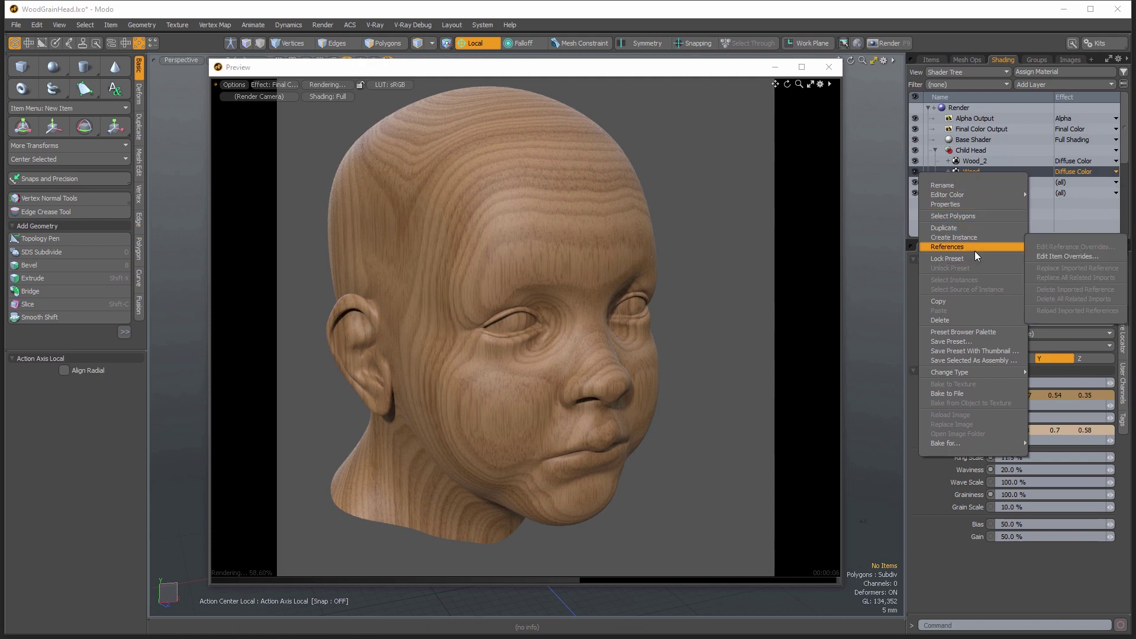
click(971, 231)
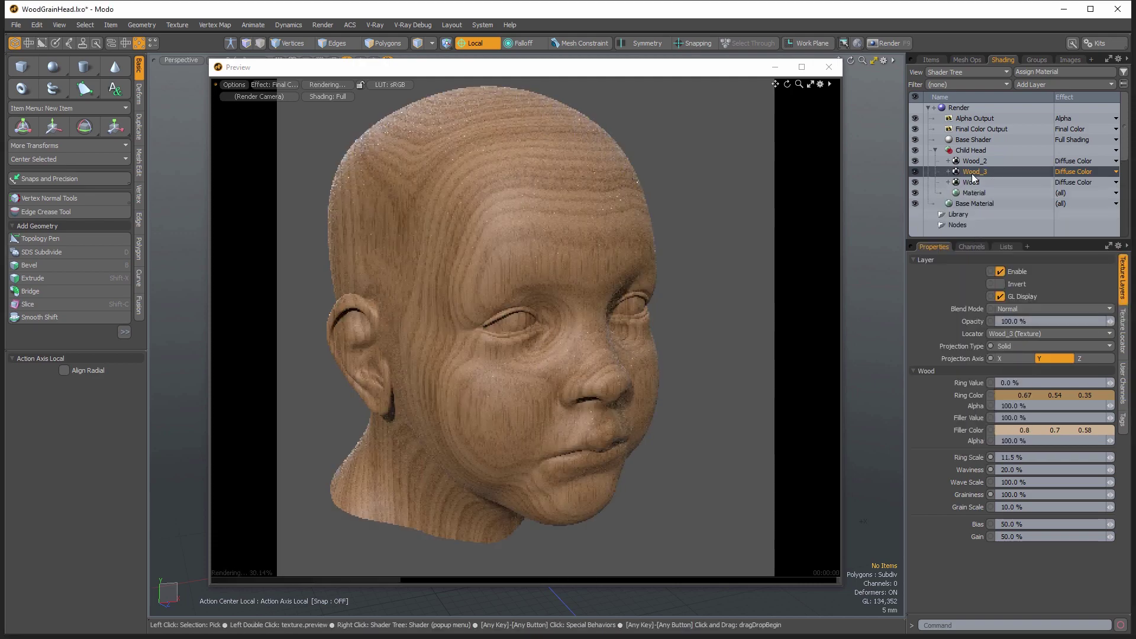
Step: Move the Wood_3 layer above Wood_2 in the Child Head group and set its blend mode to Overlay
drag(972, 173, 974, 161)
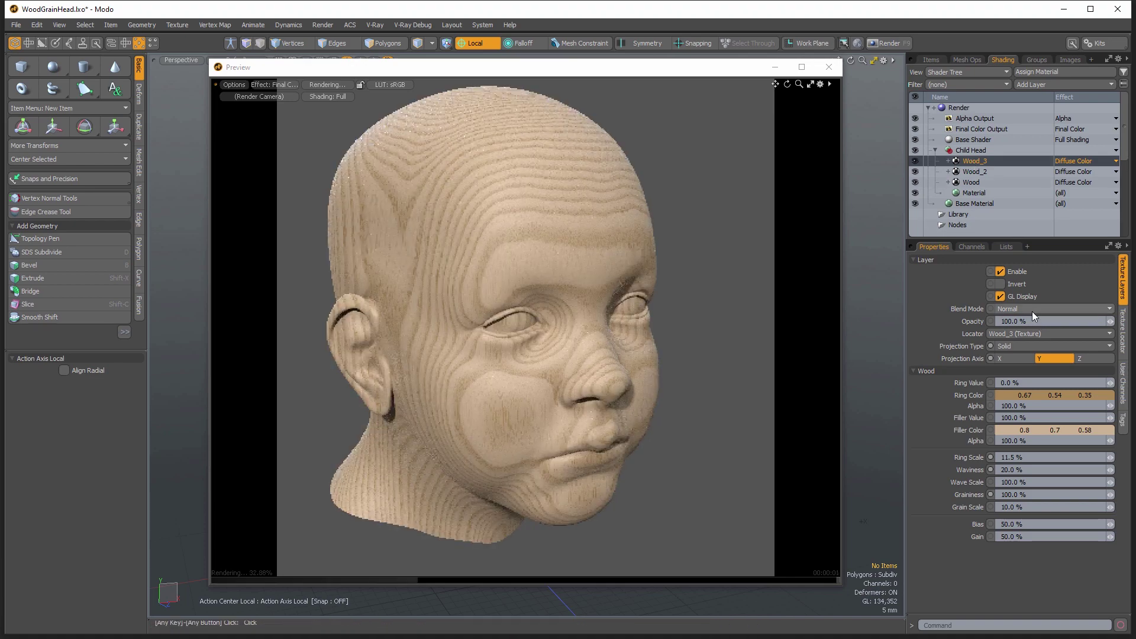
click(1032, 307)
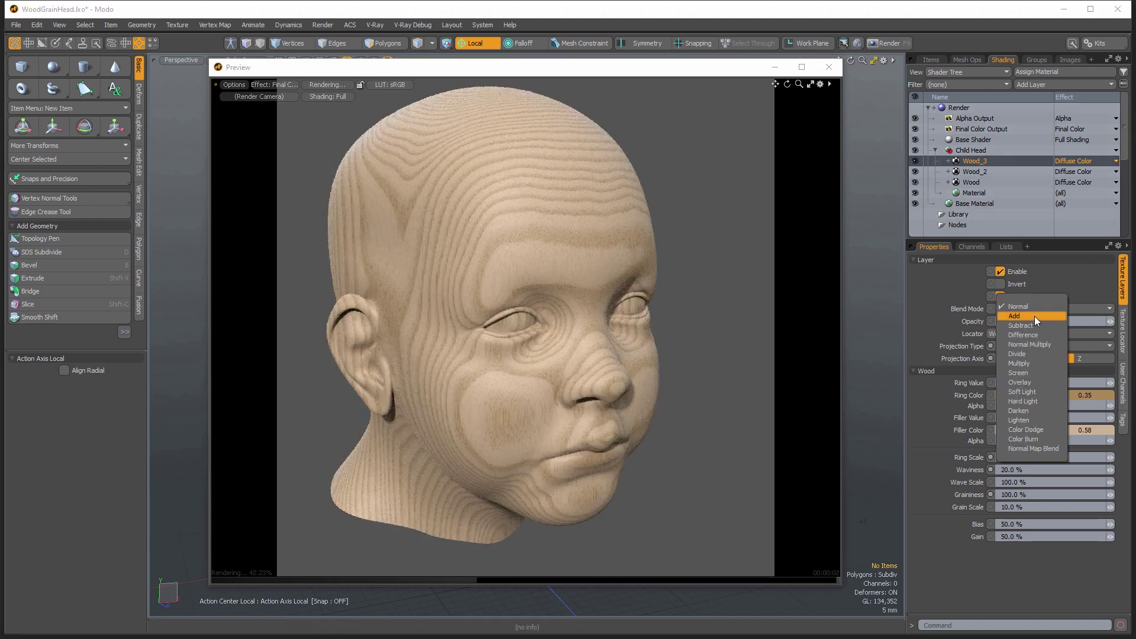
click(1035, 381)
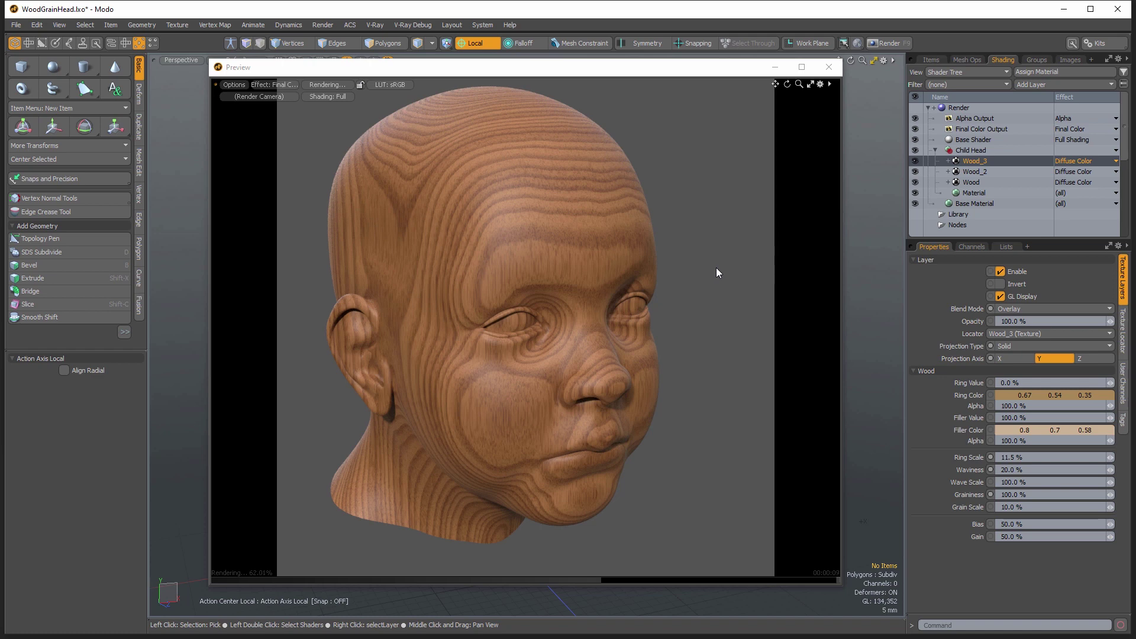
click(1010, 308)
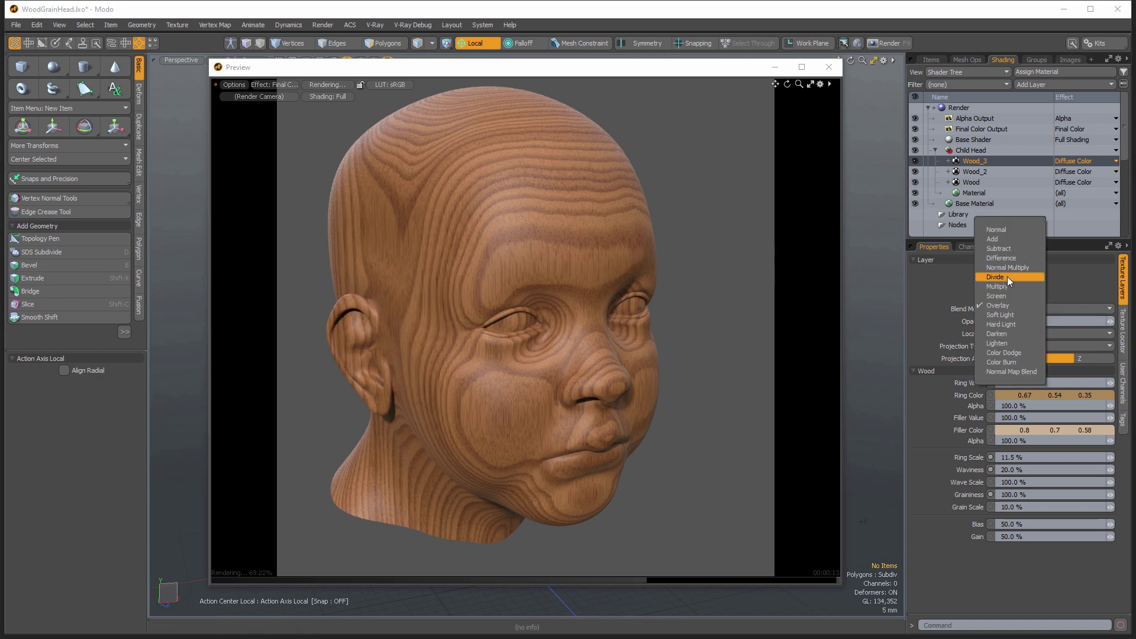
click(915, 318)
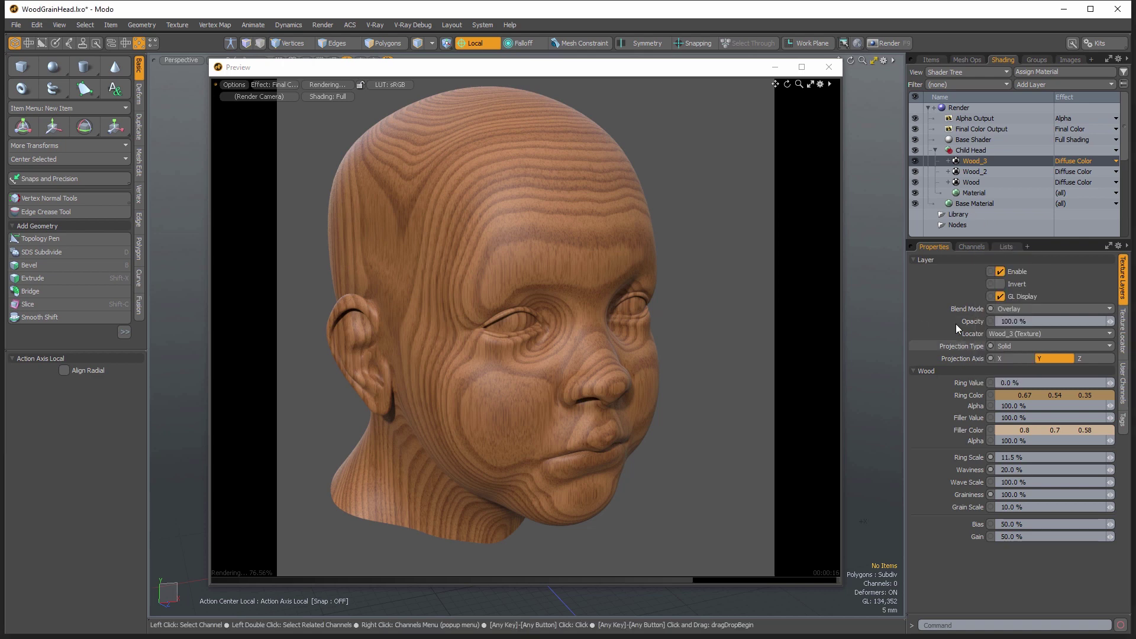
Step: Set the Wood_3 layer's ring scale to 11 % and its grain scale to 23.5 %
click(1111, 458)
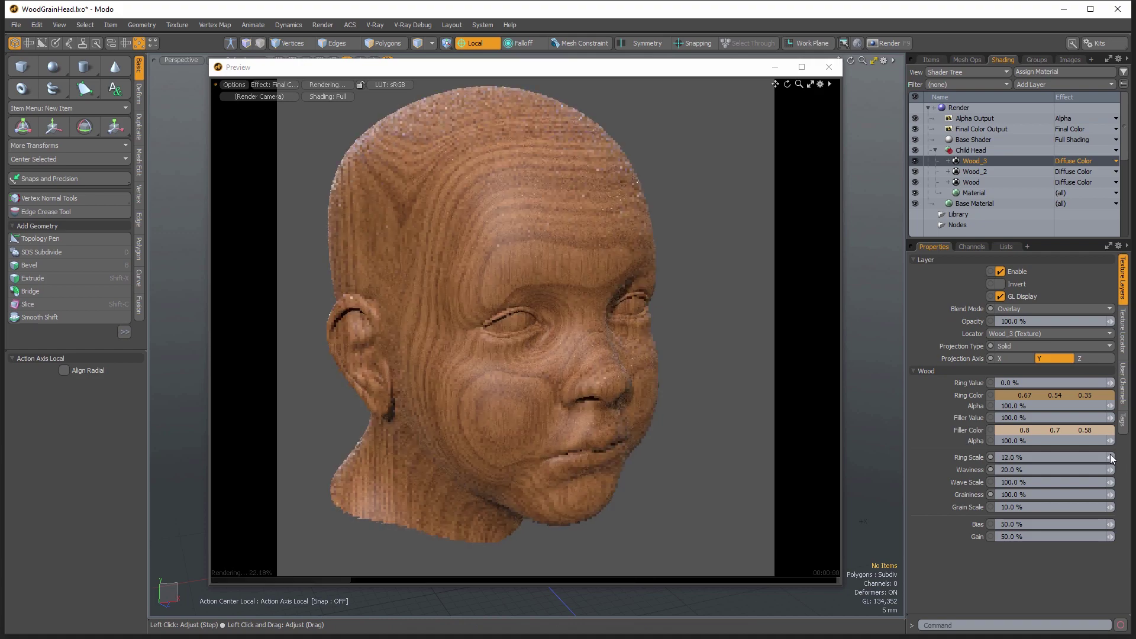
click(1110, 456)
click(1111, 459)
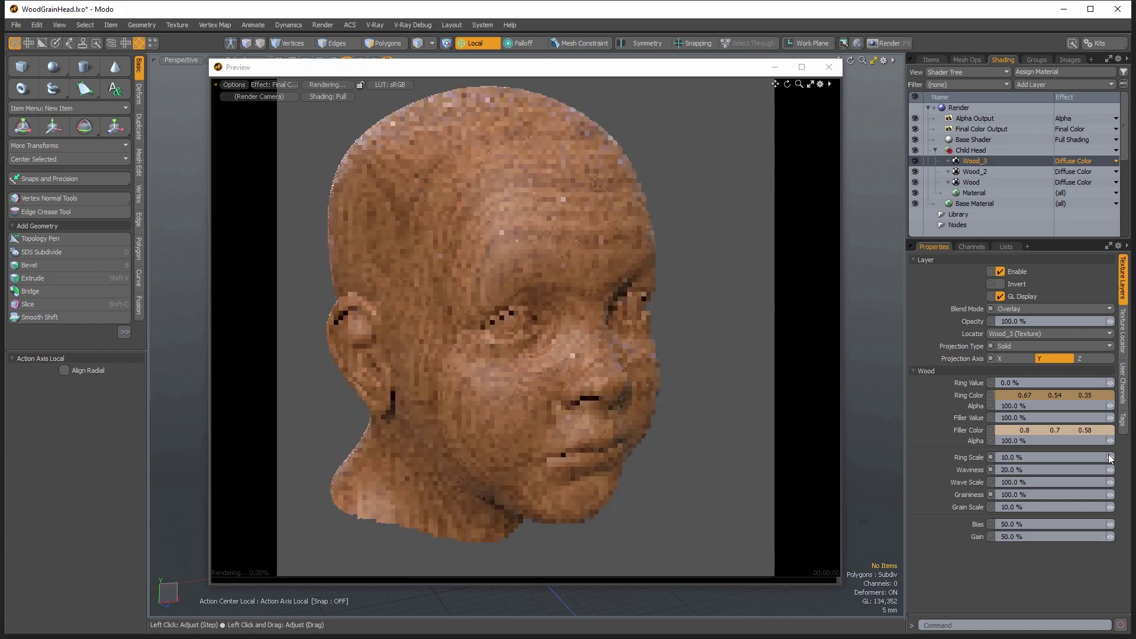
click(1111, 456)
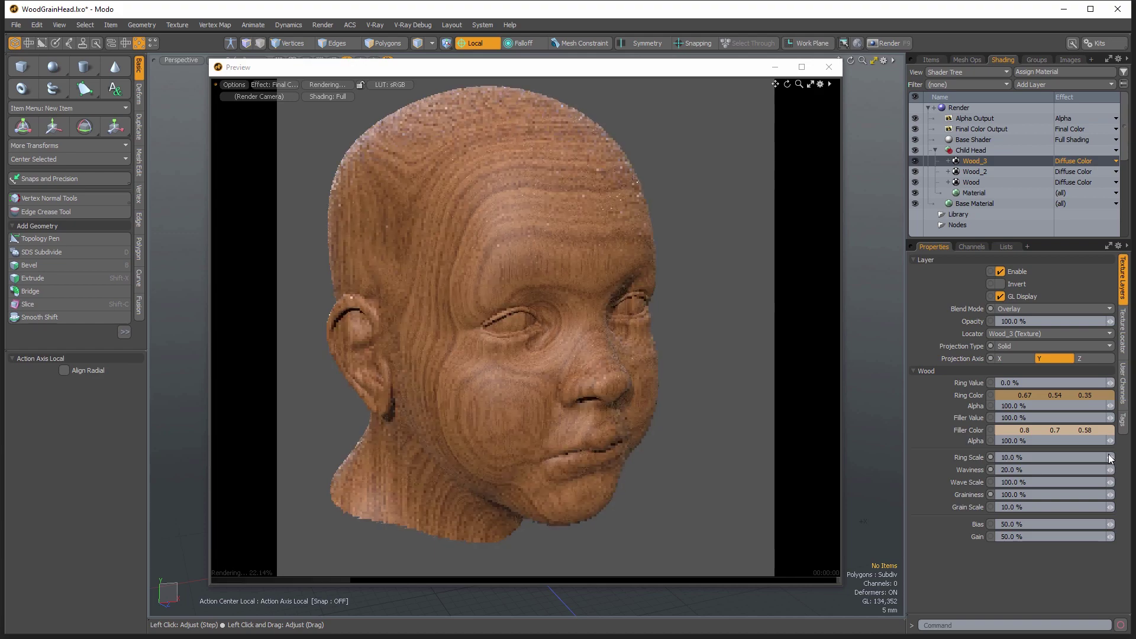
click(1111, 458)
click(1111, 456)
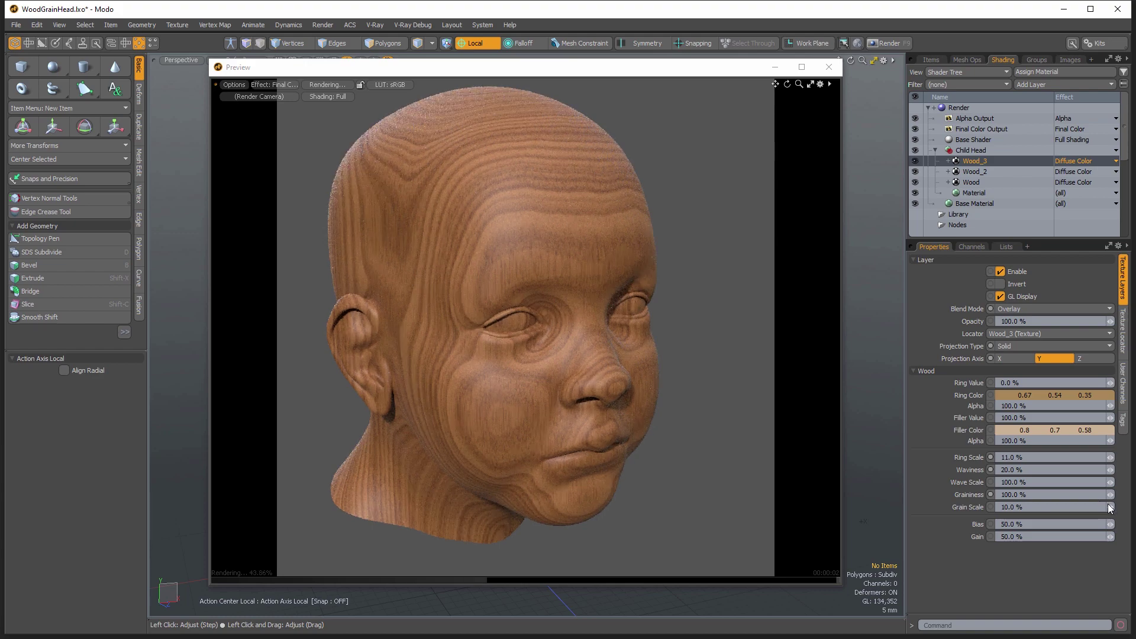
drag(1109, 504, 1110, 506)
alt+drag(574, 244, 439, 343)
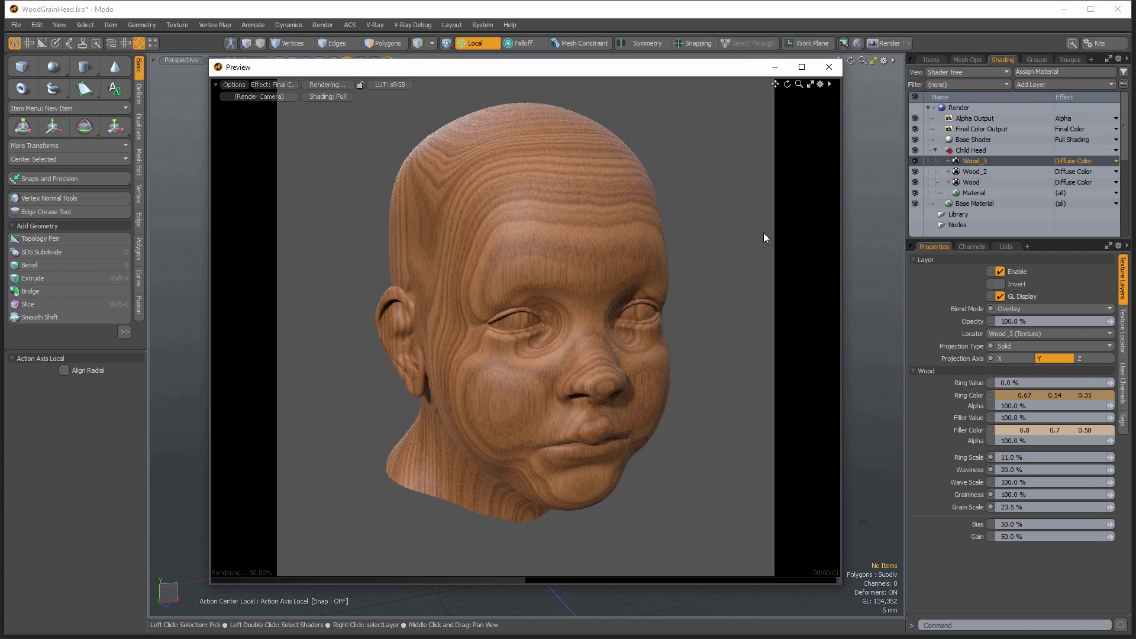
alt+drag(534, 248, 612, 317)
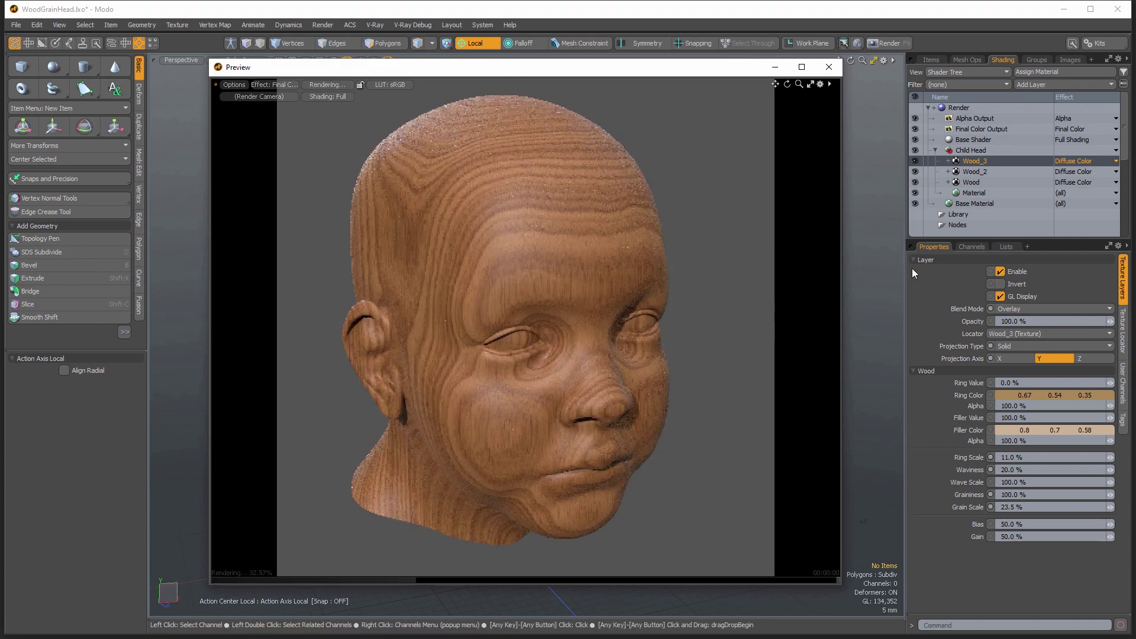
Step: Duplicate the original Wood layer, move the copy to the top of the Child Head group, and set its effect to Bump
click(969, 182)
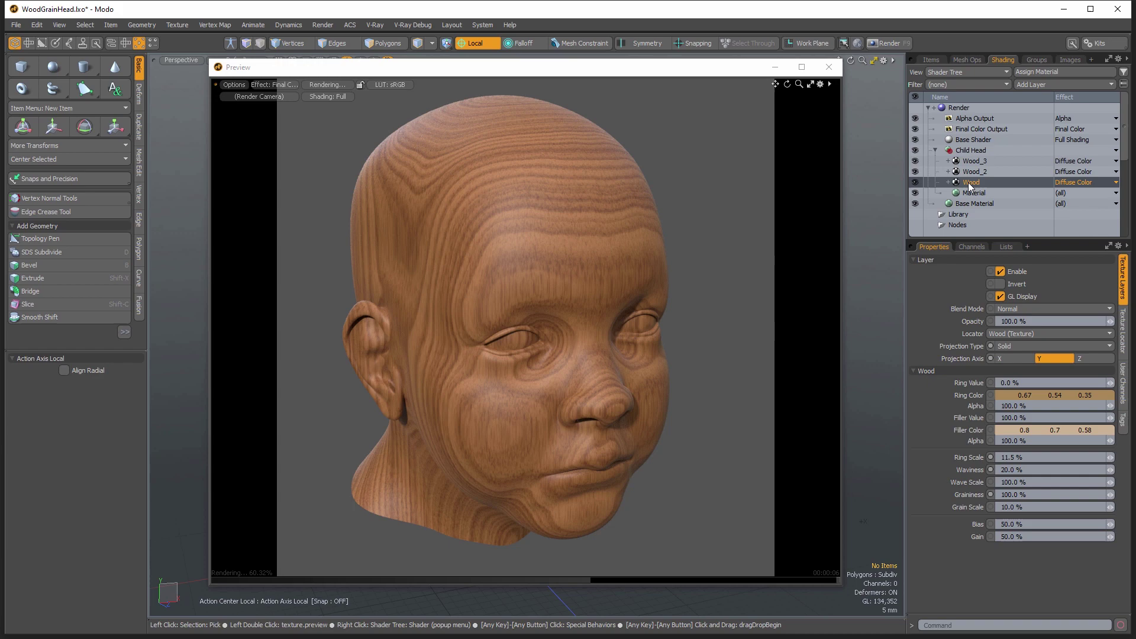
key(ctrl+d)
drag(969, 183, 971, 160)
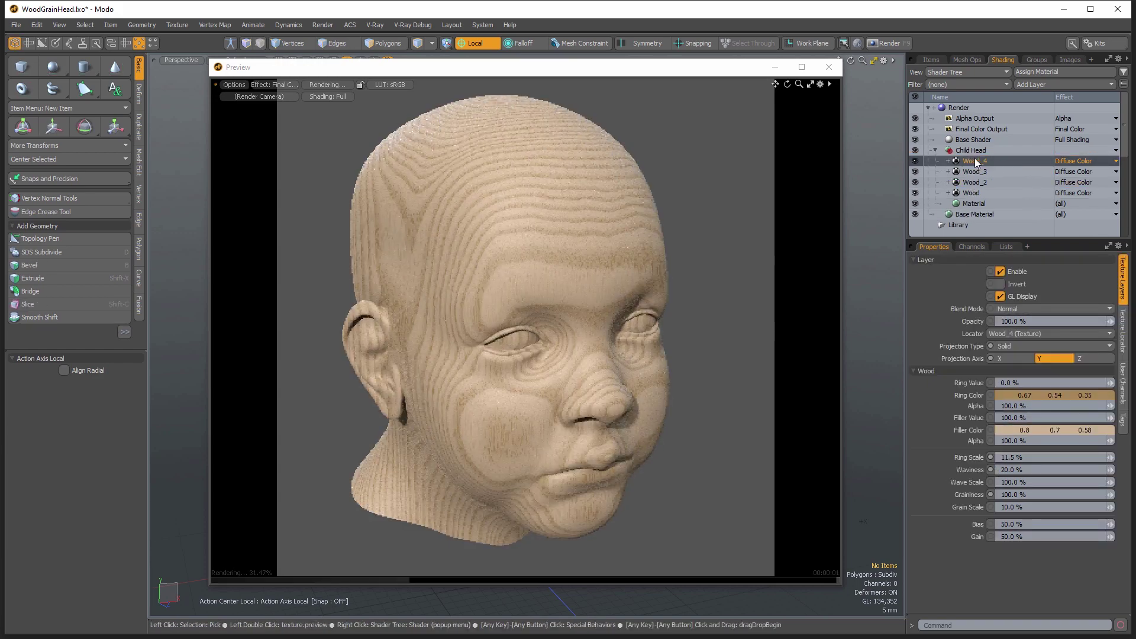
click(1070, 161)
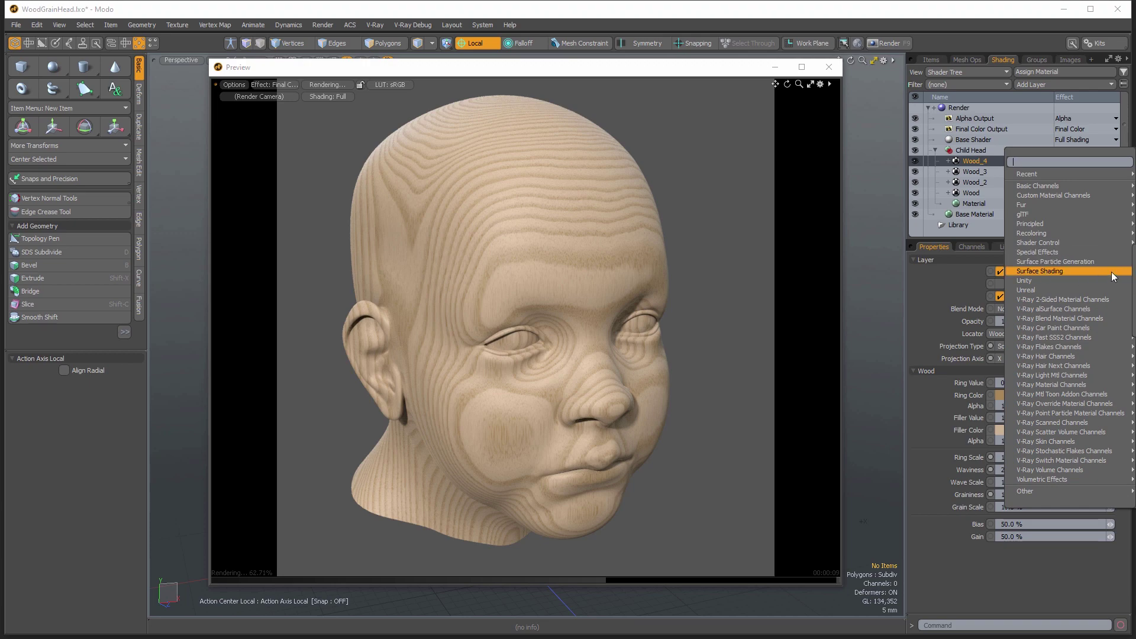
click(1134, 257)
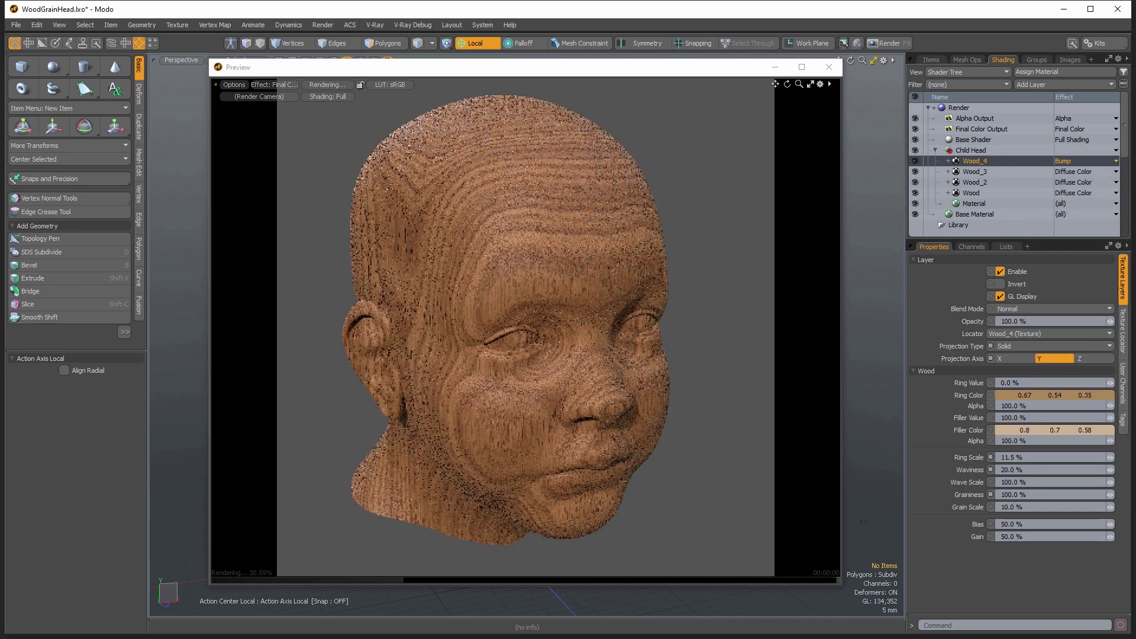
Step: Set the Child Head material's roughness to 40 % and check the highlights in the preview
click(971, 204)
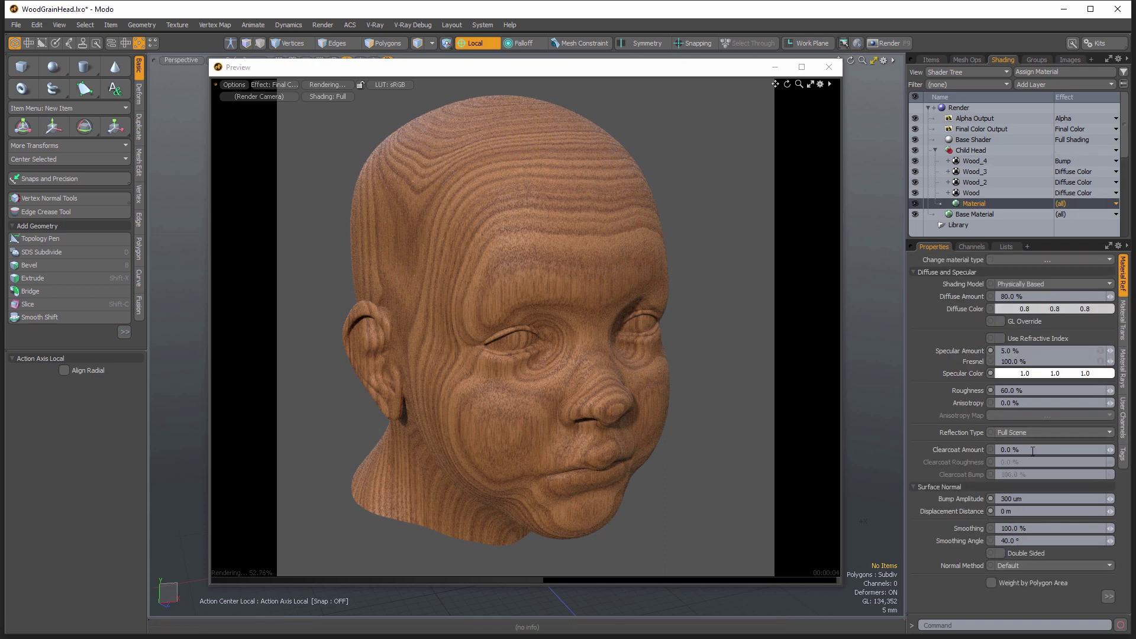
click(1016, 499)
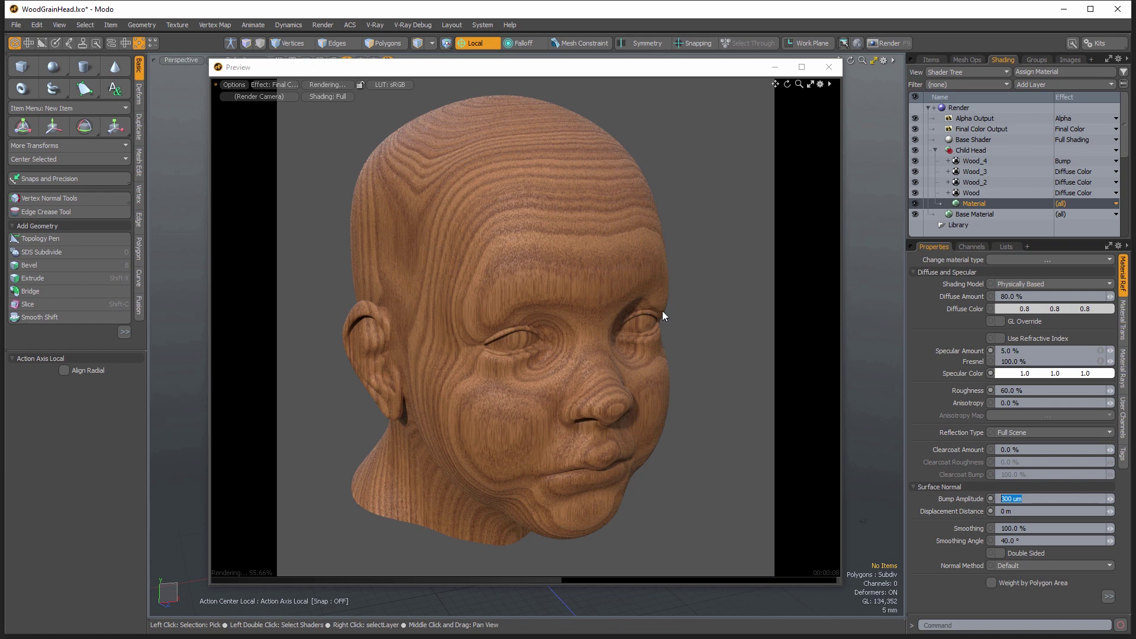
click(1041, 390)
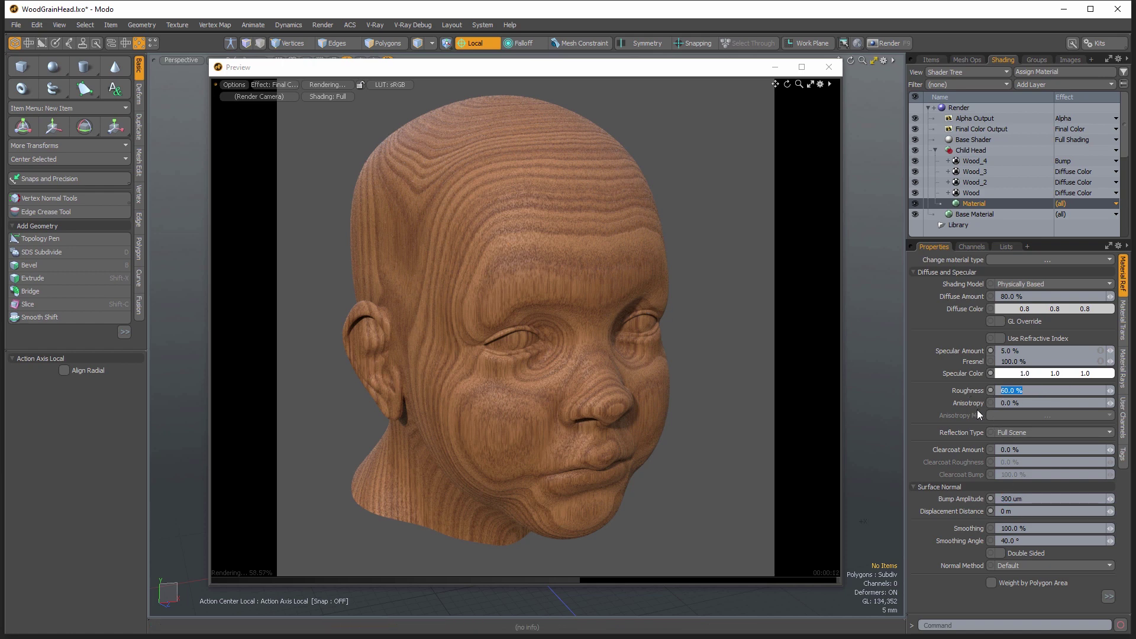
text(50)
key(Return)
text(4)
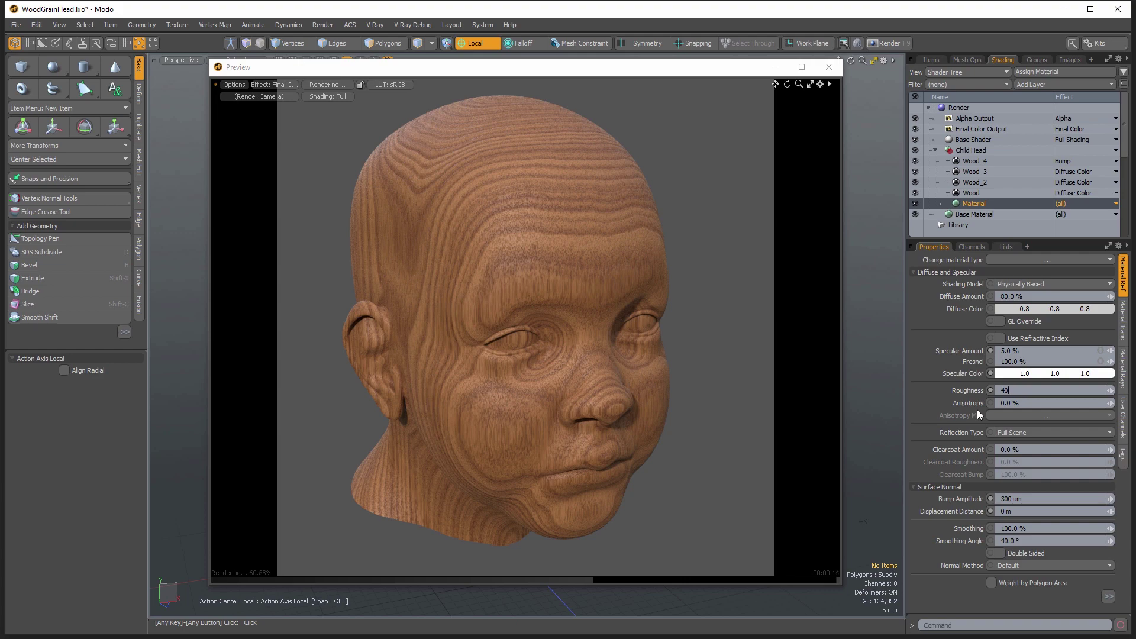
text(0)
key(Return)
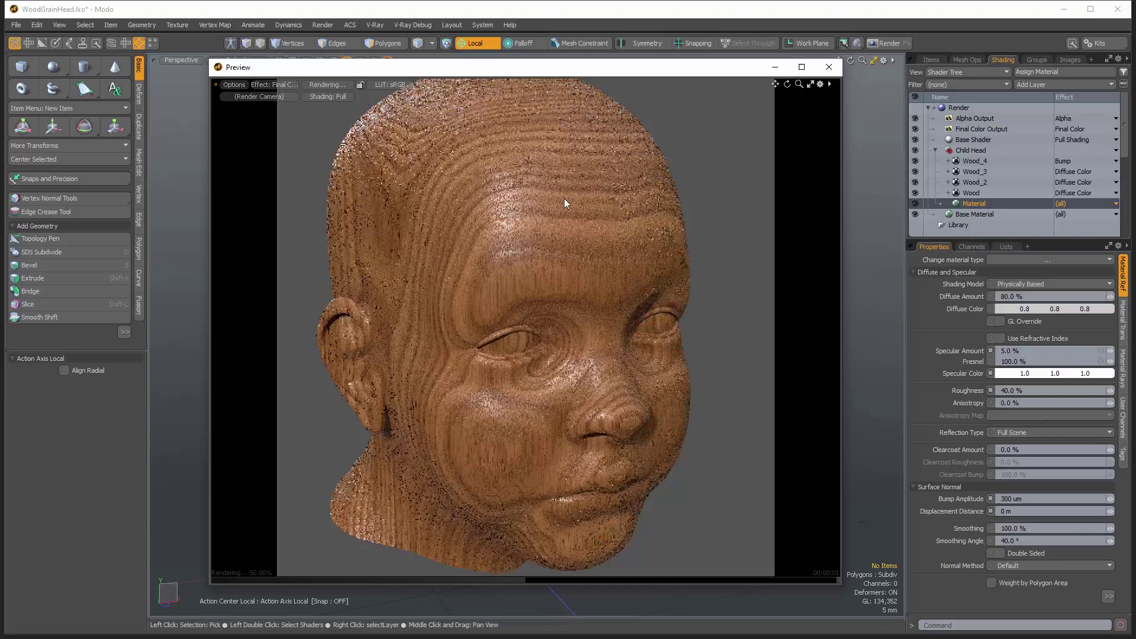
alt+drag(532, 260, 441, 249)
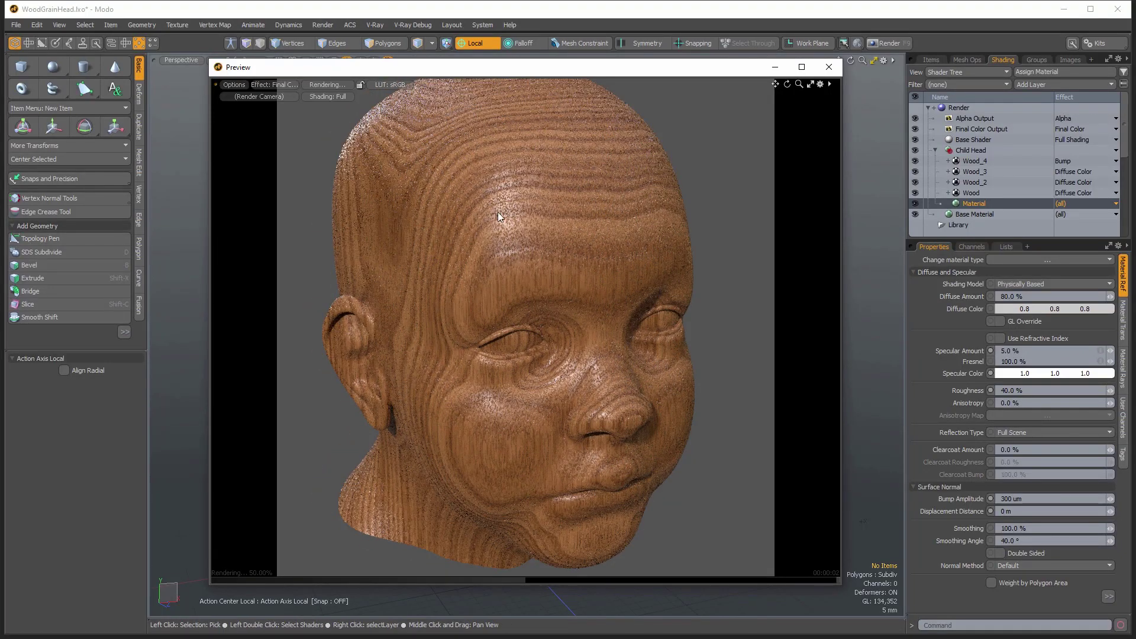
alt+right_drag(498, 212, 425, 200)
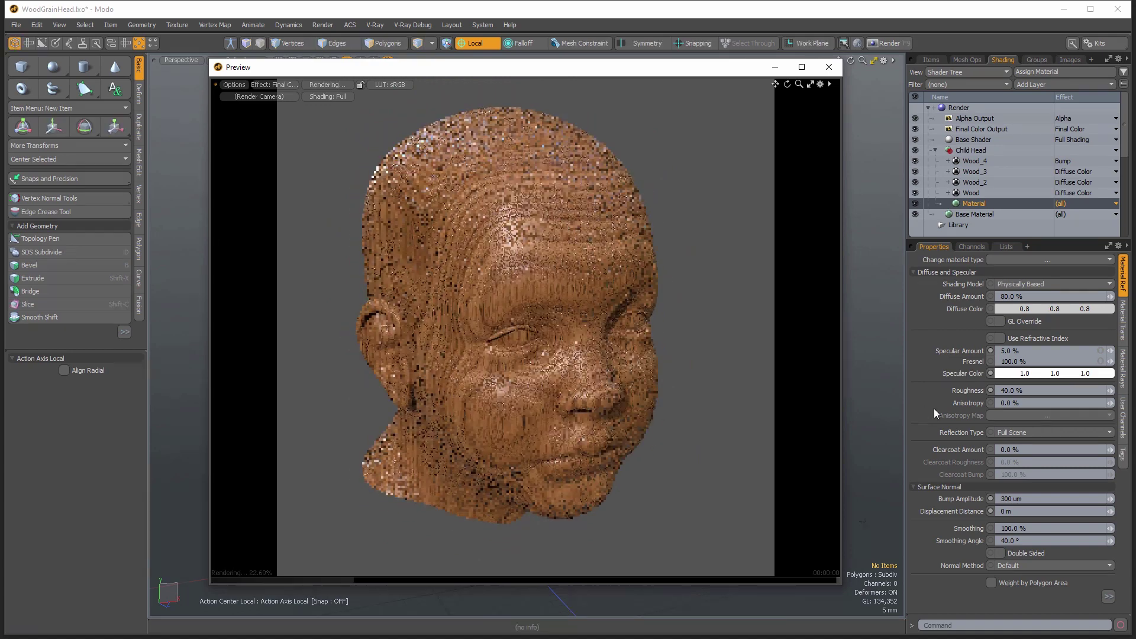
Step: Set the Child Head material's roughness to 60 %
drag(1024, 392, 986, 388)
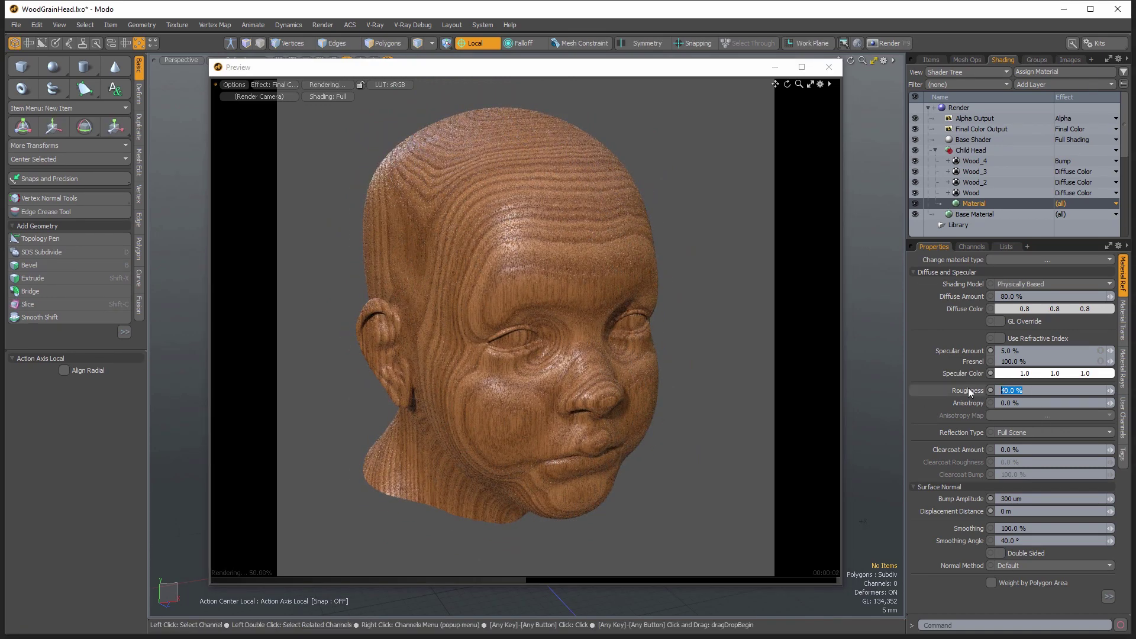
text(60)
key(Return)
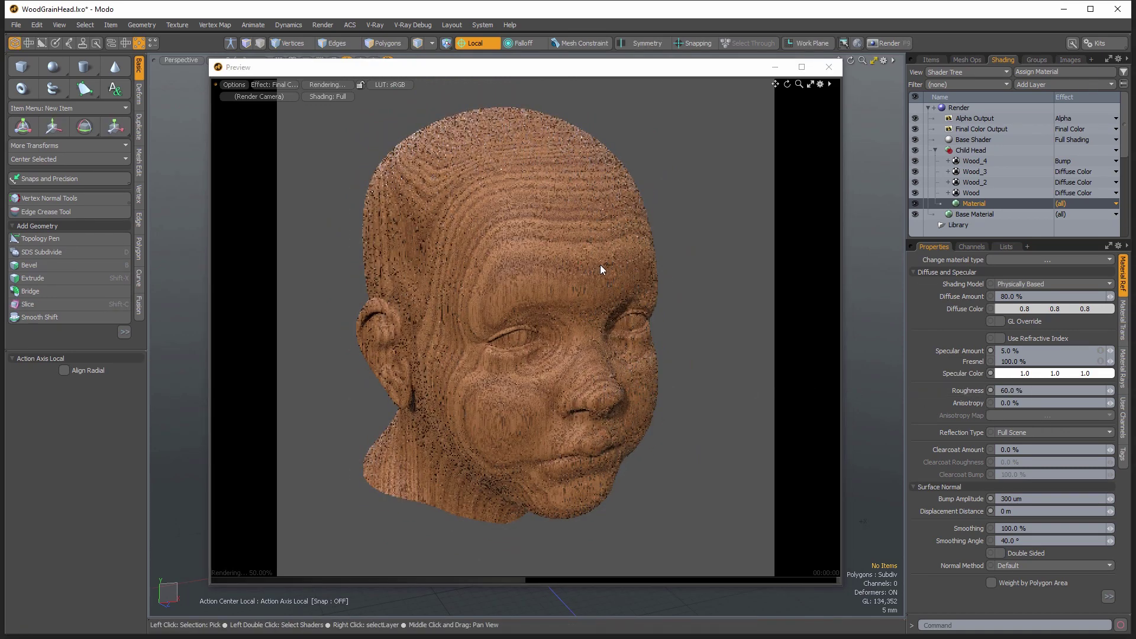
Step: Examine the wood grain and bump detail around the eye and over the crown of the head from several angles
alt+drag(600, 265, 484, 376)
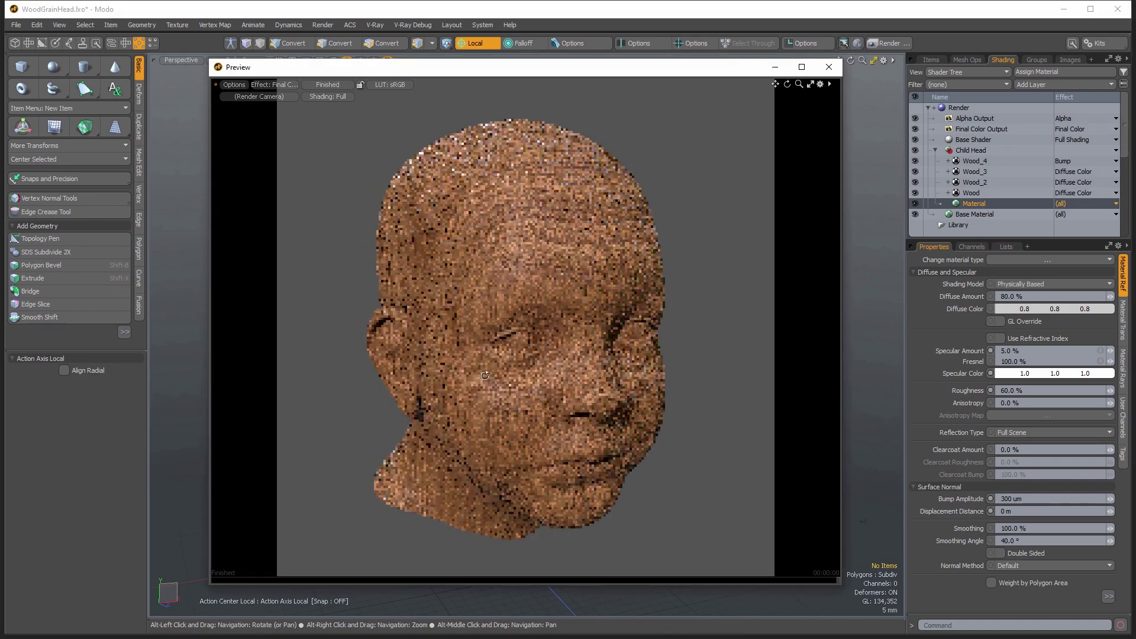
alt+right_drag(485, 376, 690, 358)
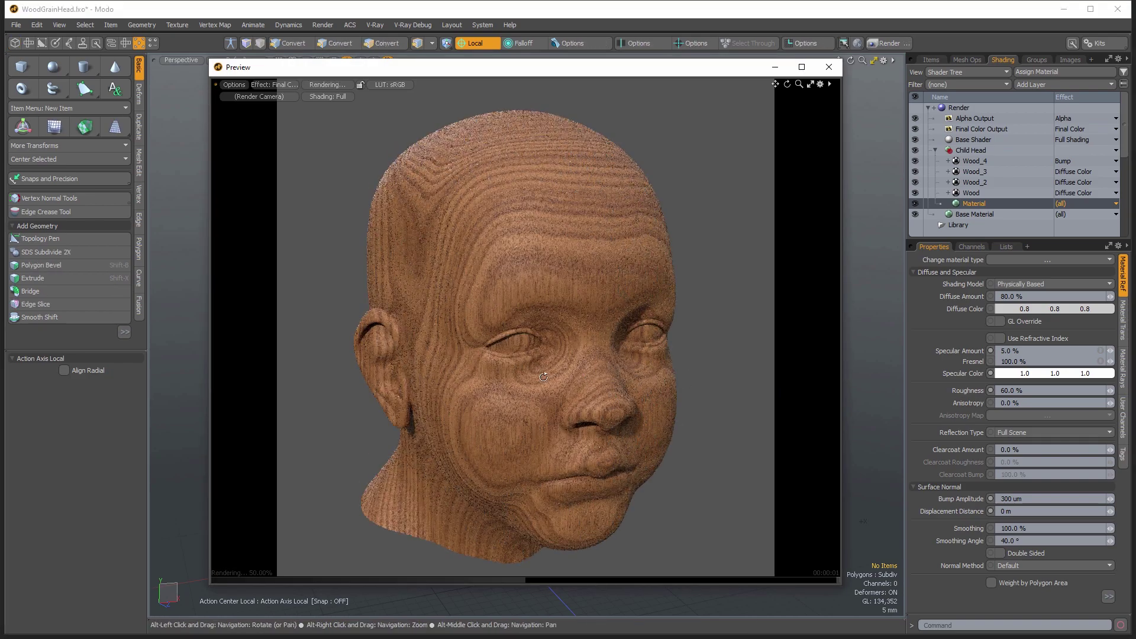
alt+right_drag(543, 376, 710, 367)
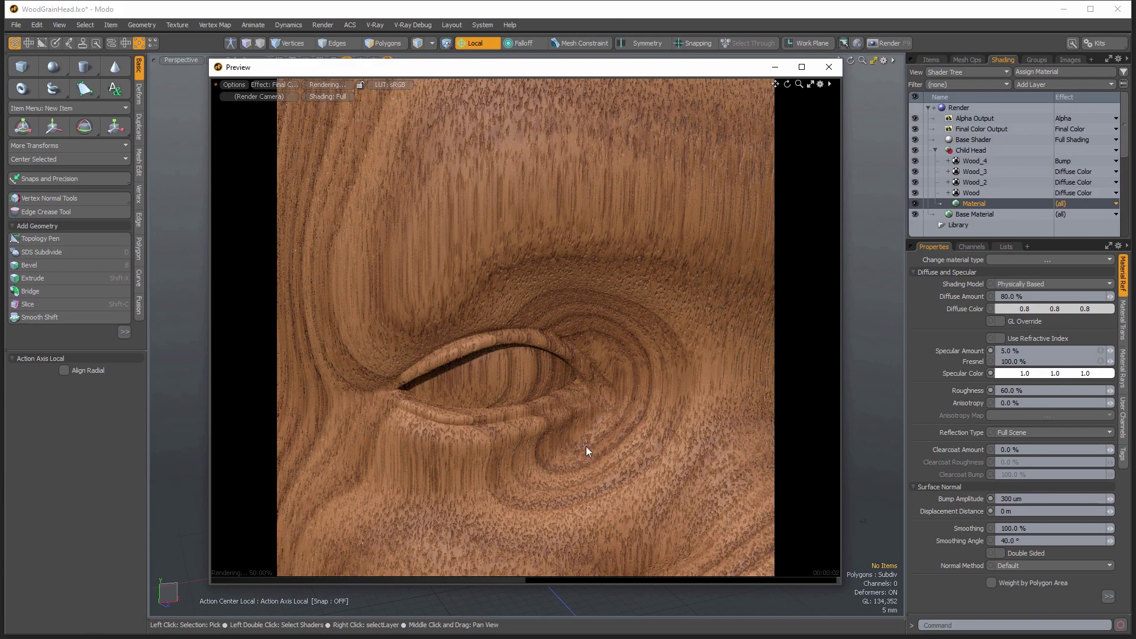
alt+right_drag(625, 409, 438, 396)
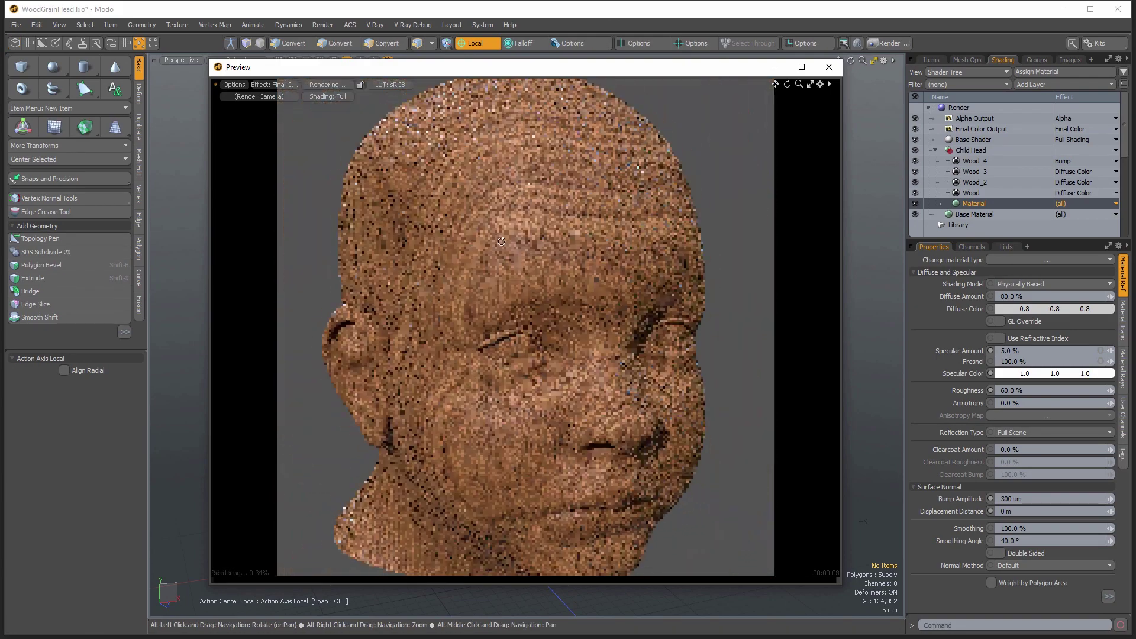
alt+drag(450, 393, 517, 189)
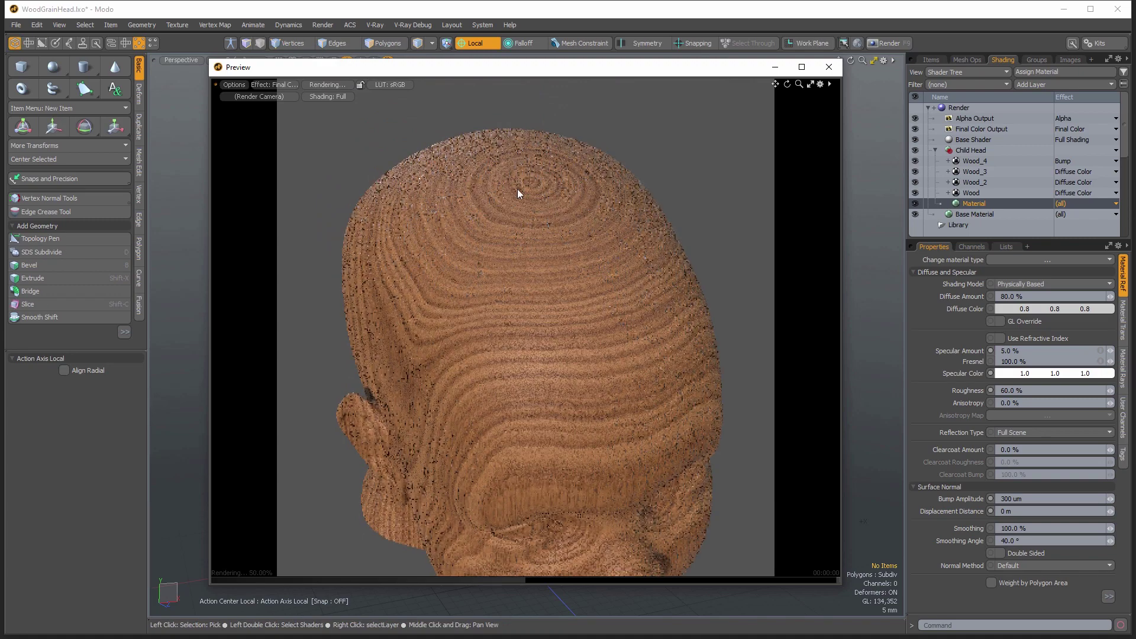
alt+drag(497, 299, 448, 386)
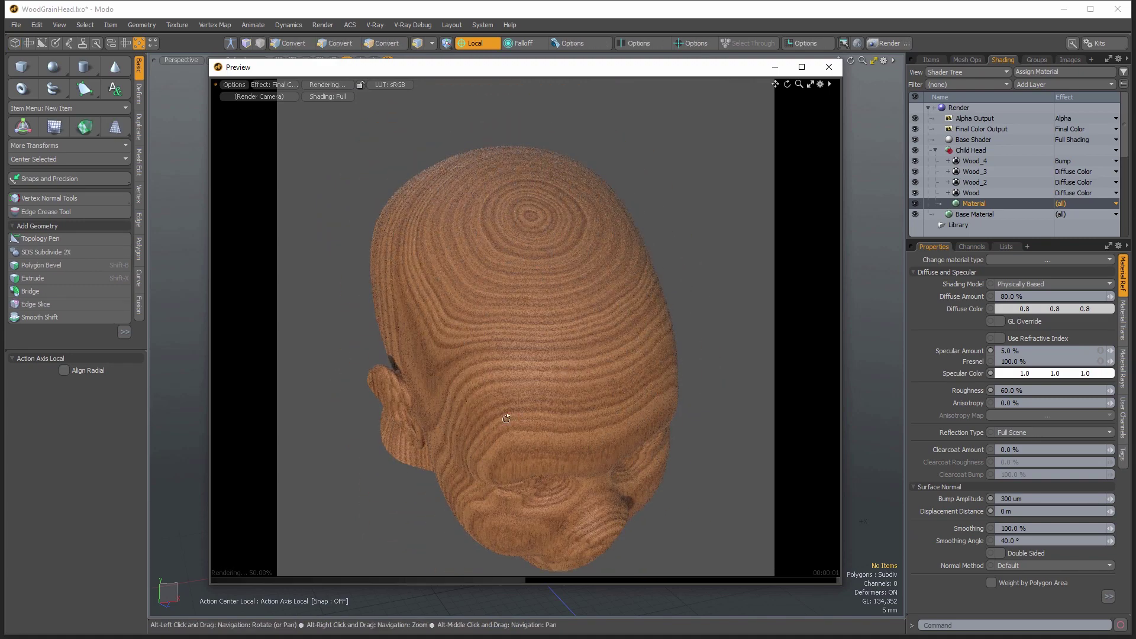
alt+drag(606, 295, 712, 407)
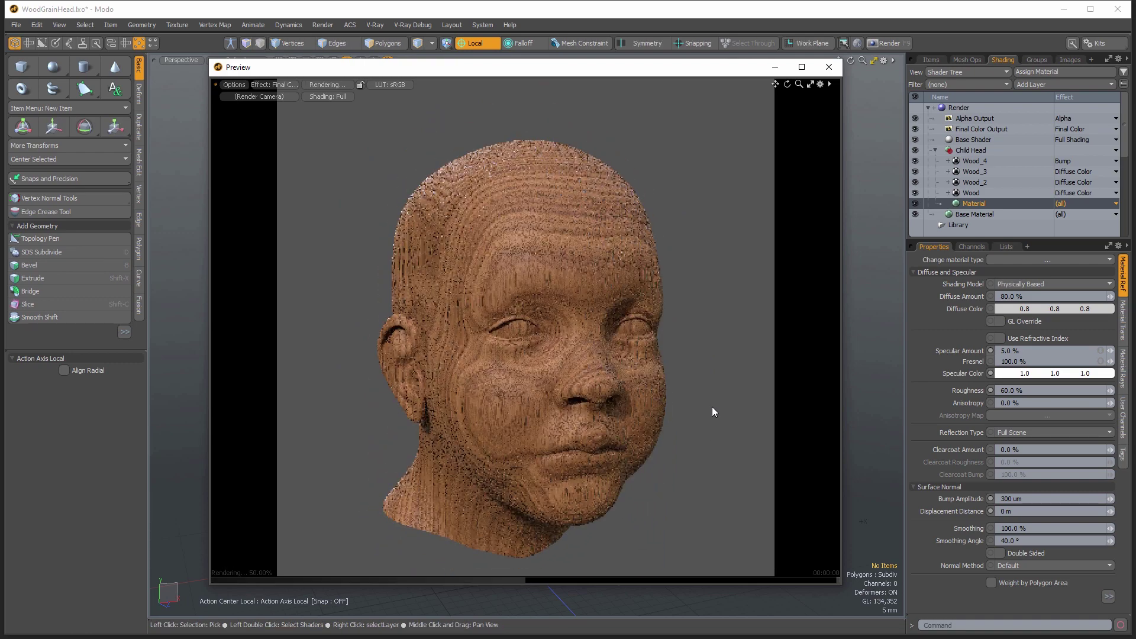
Step: Add a Noise texture layer above the Wood_4 bump layer in the Child Head group
click(974, 157)
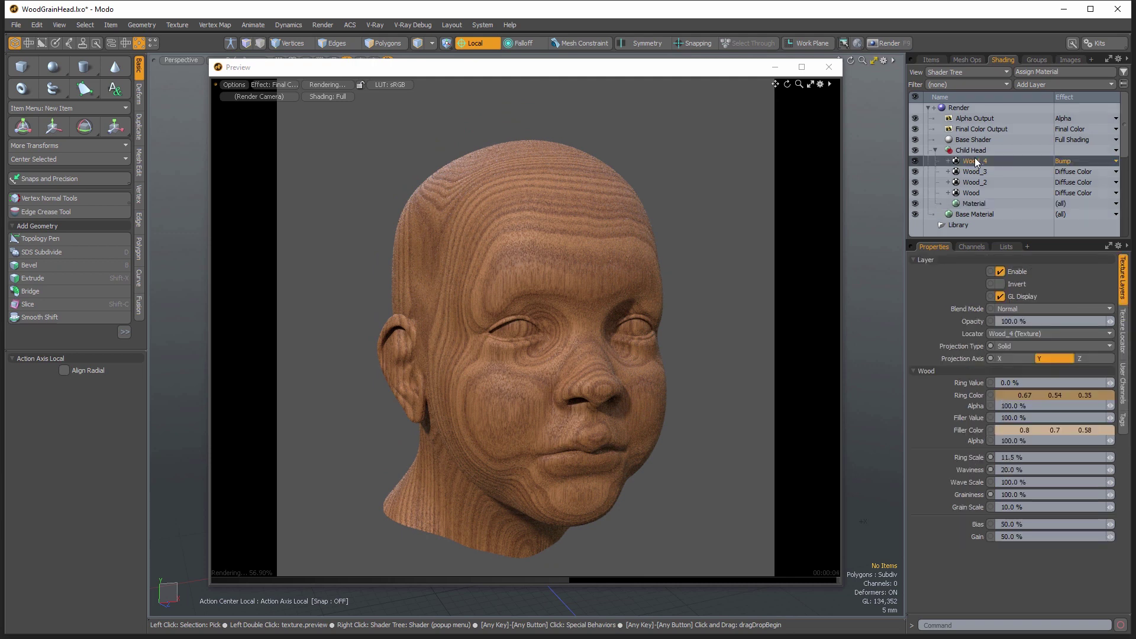
click(1029, 85)
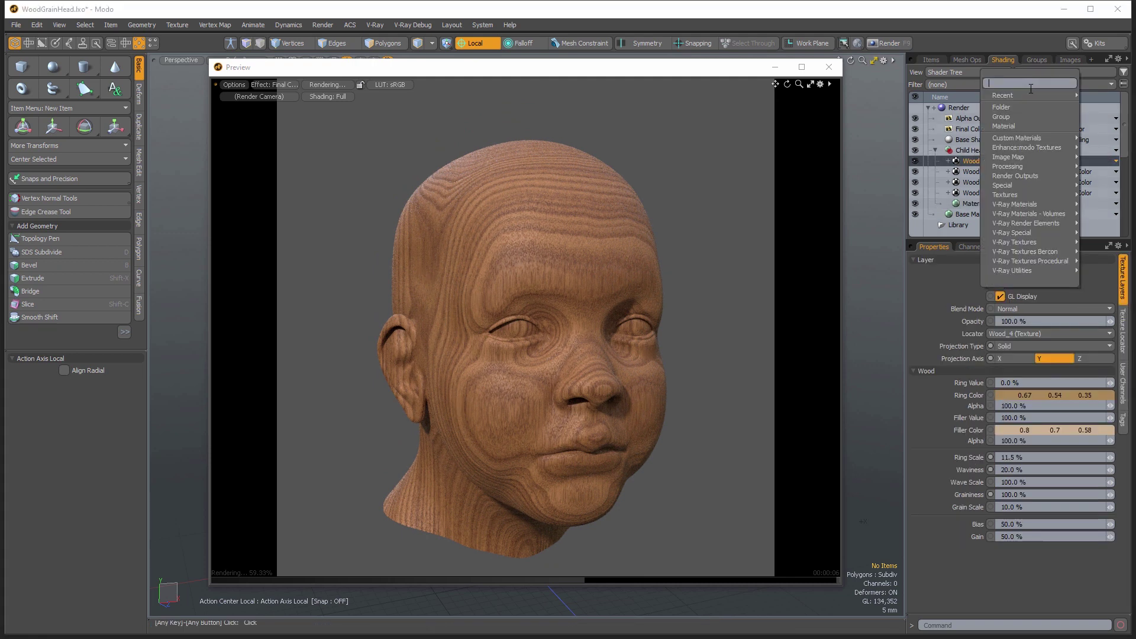
mouse_move(1021, 193)
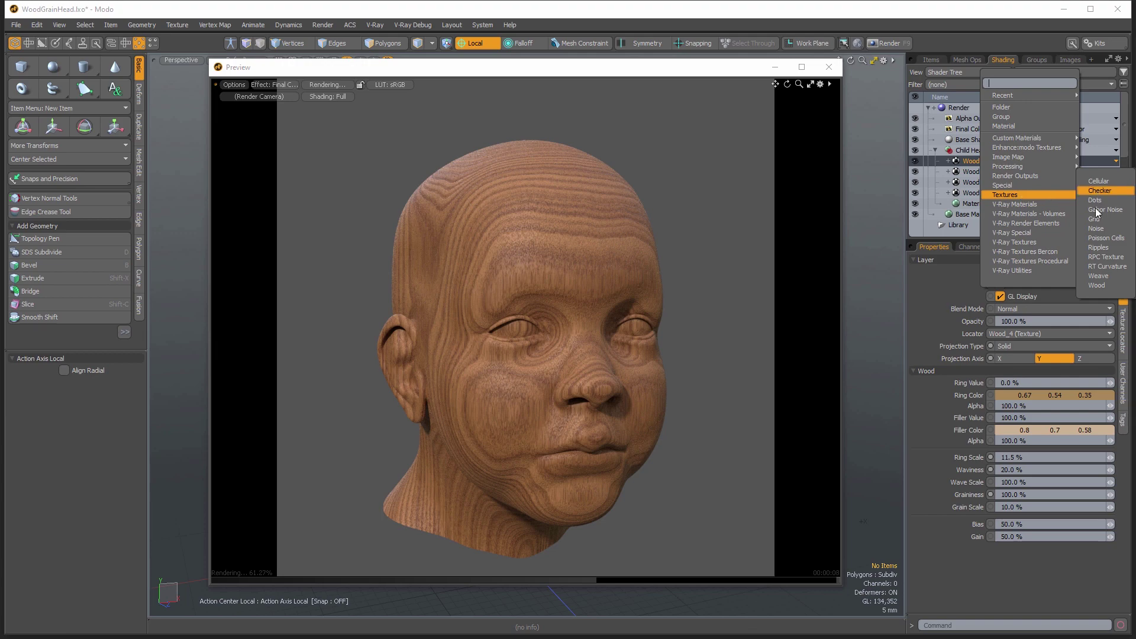
click(1096, 228)
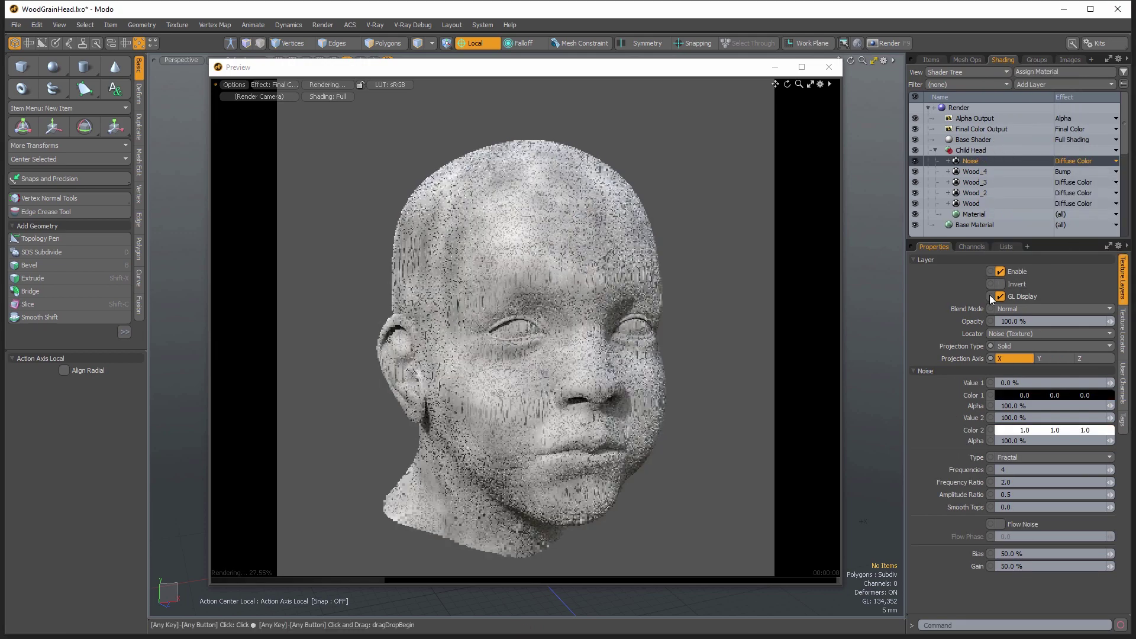
Step: Stretch the Noise texture vertically by setting its locator's Y size to 5 m
click(1123, 350)
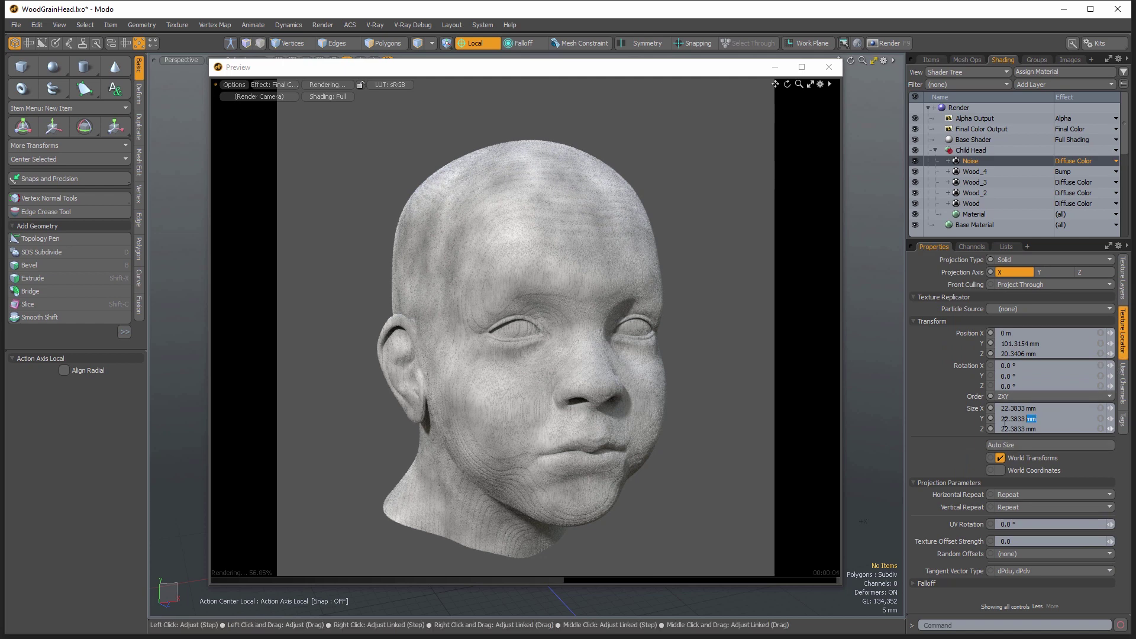
drag(1005, 421, 1000, 420)
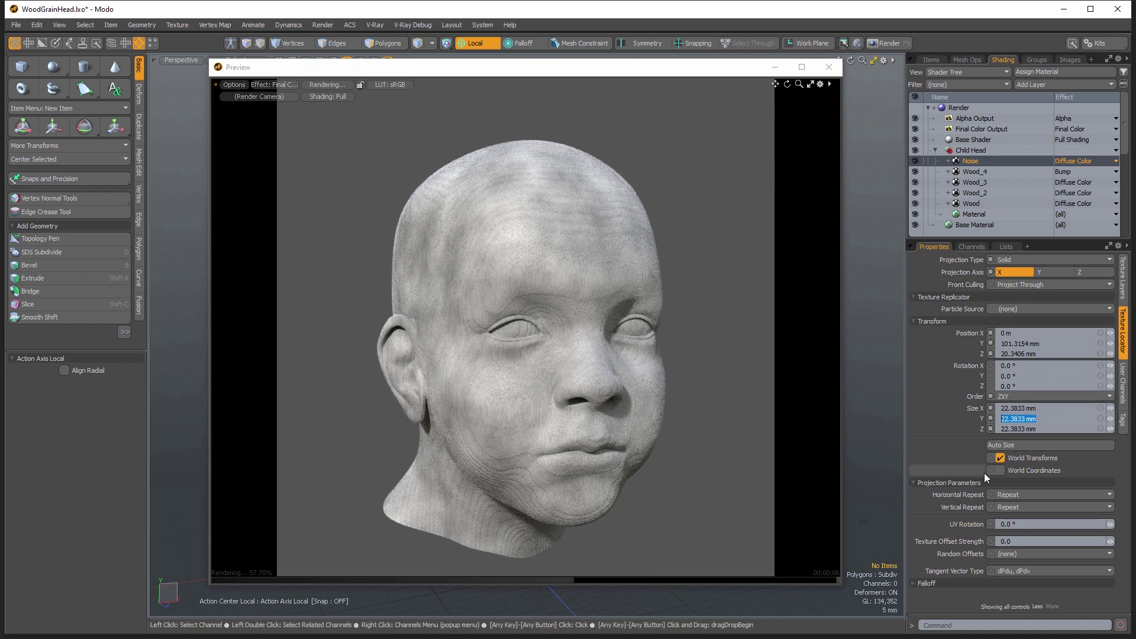
text(5)
key(Return)
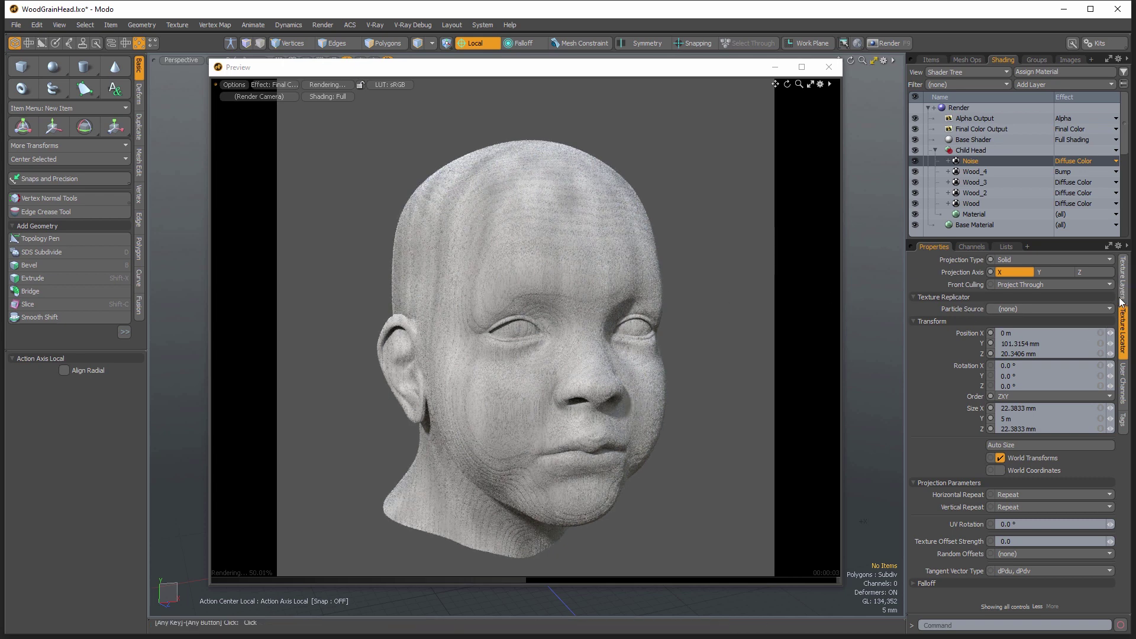
Step: Set the Noise texture's Color 1 to a dark orange-brown, RGB 0.51, 0.27, 0.07
click(1122, 278)
click(1021, 397)
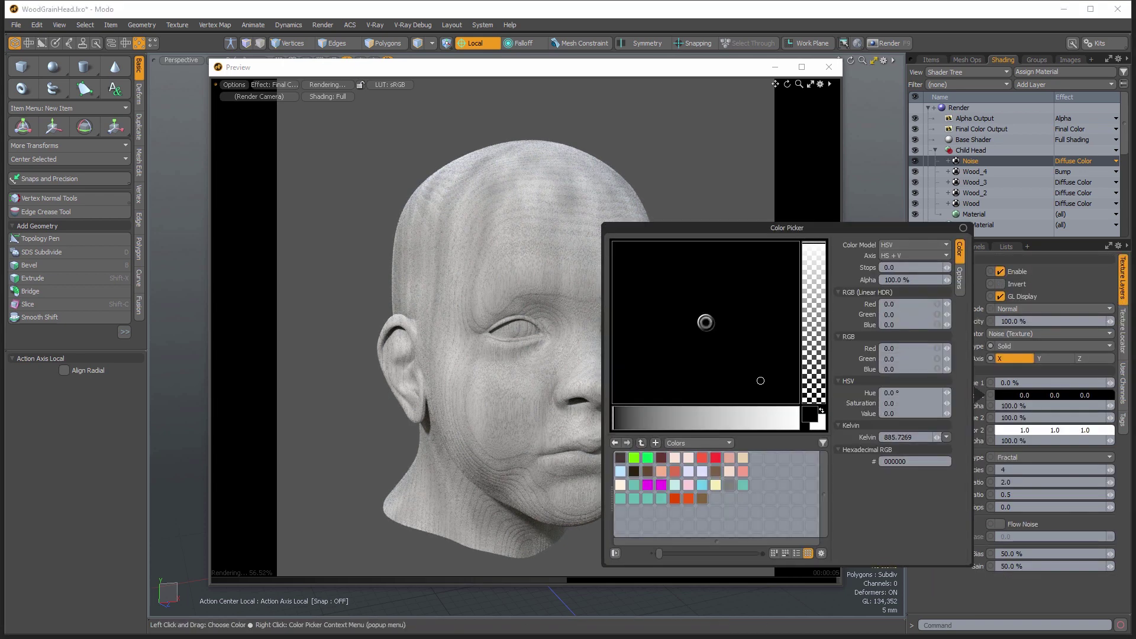
drag(699, 421, 654, 419)
drag(734, 315, 779, 303)
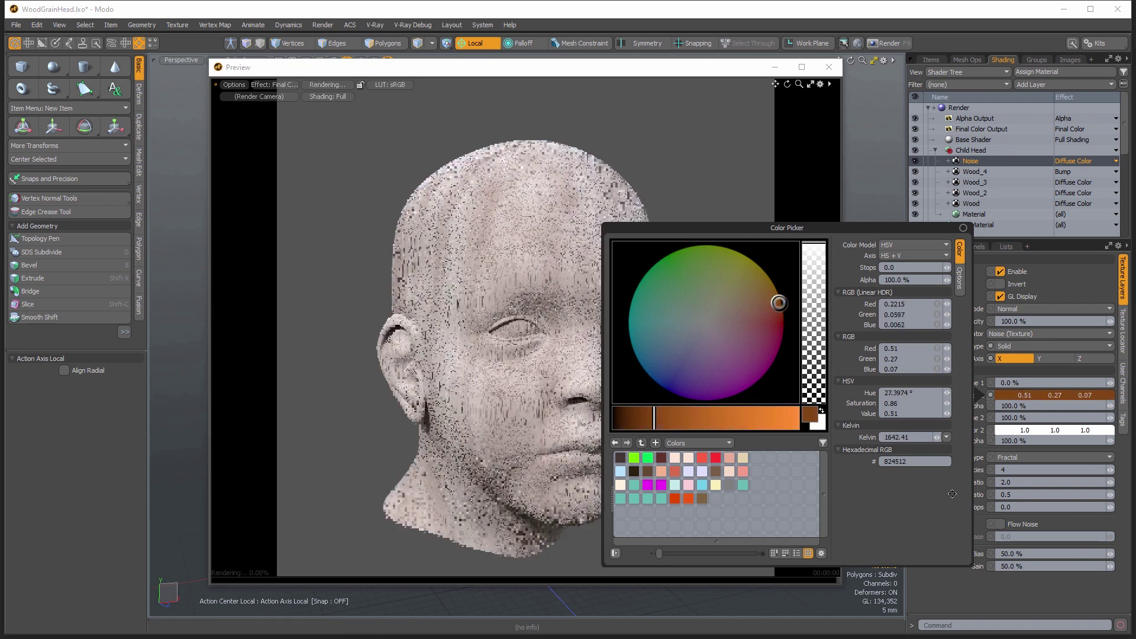
Step: Set the Noise layer's blend mode to Multiply and check the tinted wood on the head in the preview
click(1033, 311)
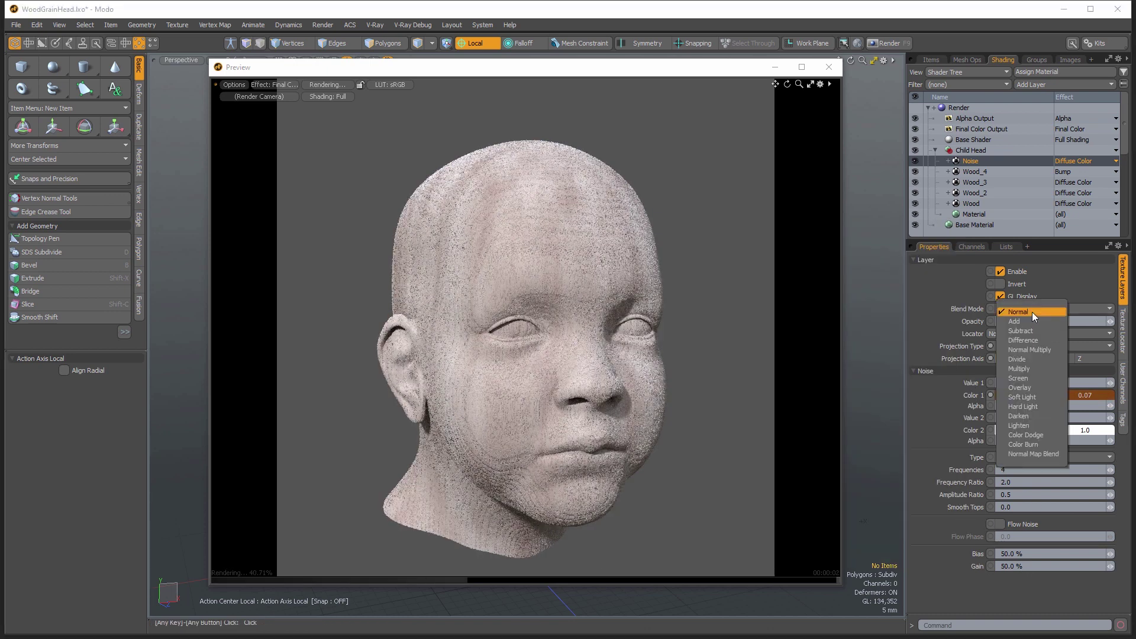
click(1022, 368)
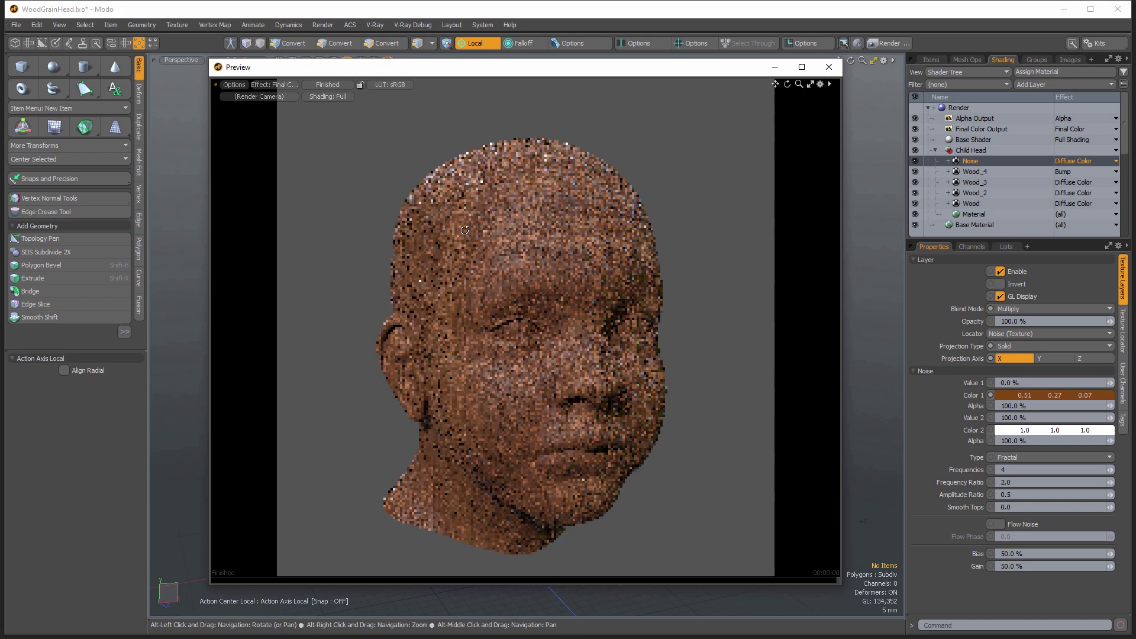
alt+drag(465, 230, 552, 260)
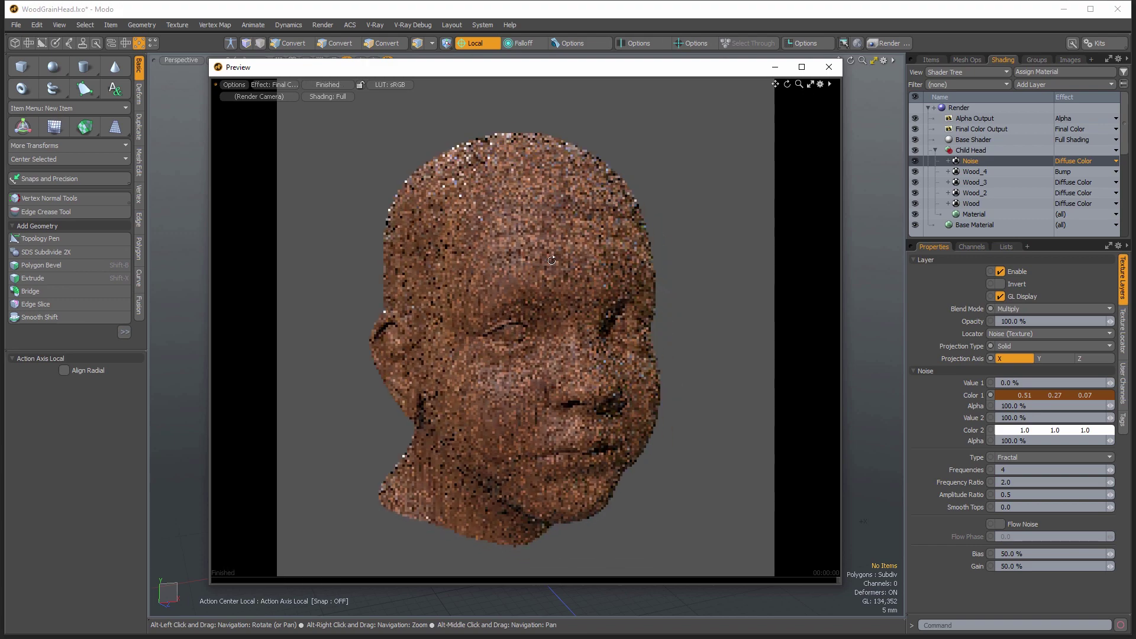
Step: Reduce the opacity of the Wood_2 diffuse color layer to 91.5 %
click(976, 180)
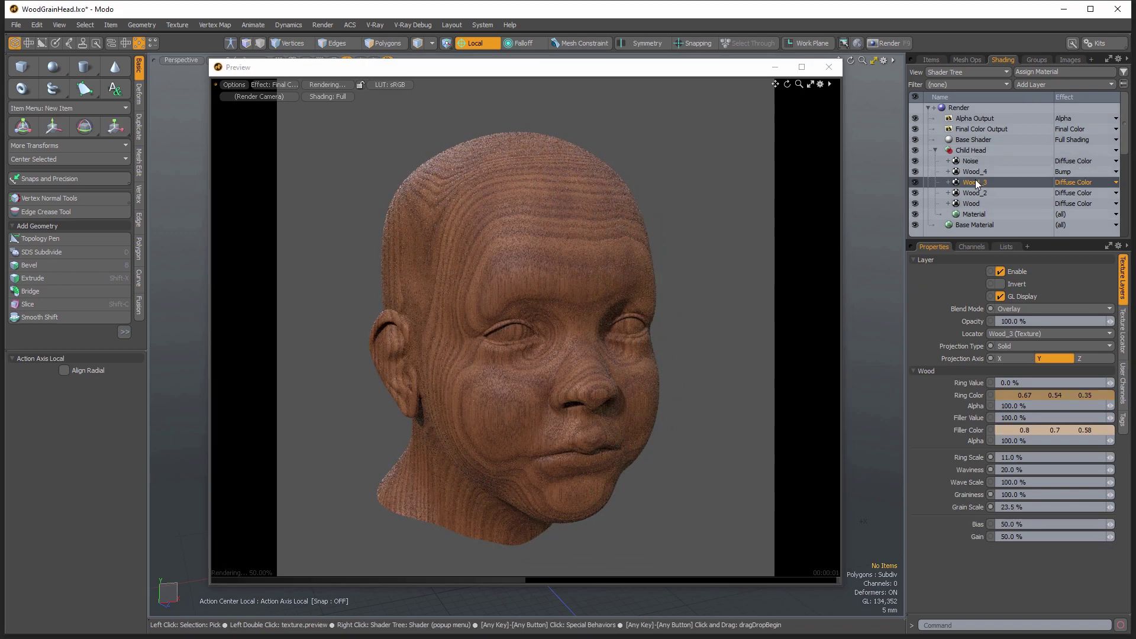
click(979, 195)
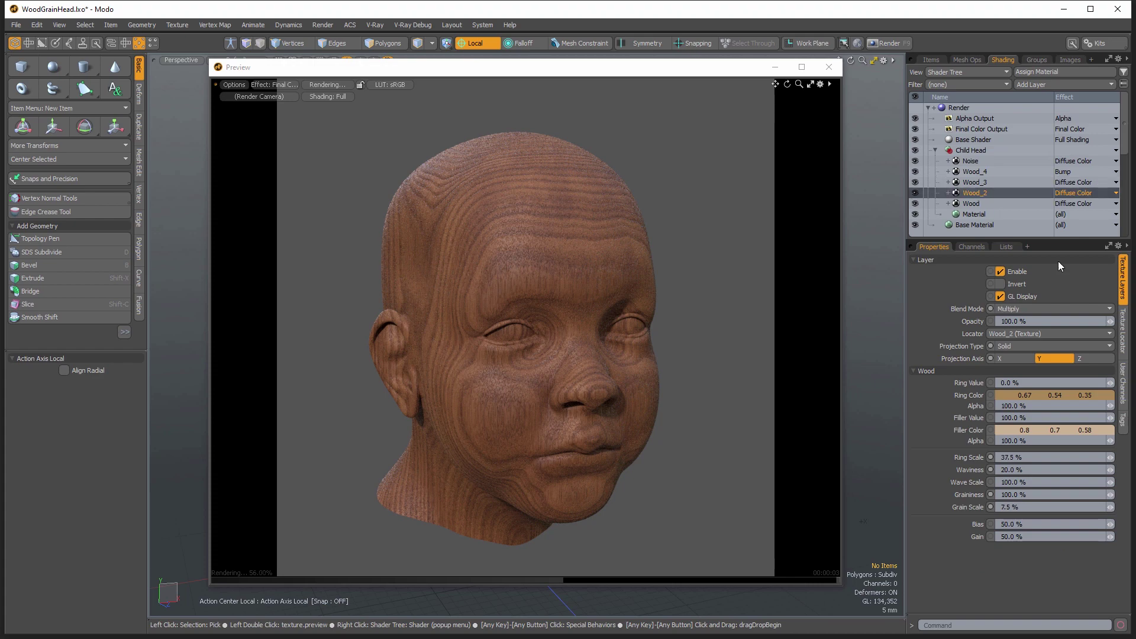
drag(1110, 321, 1105, 322)
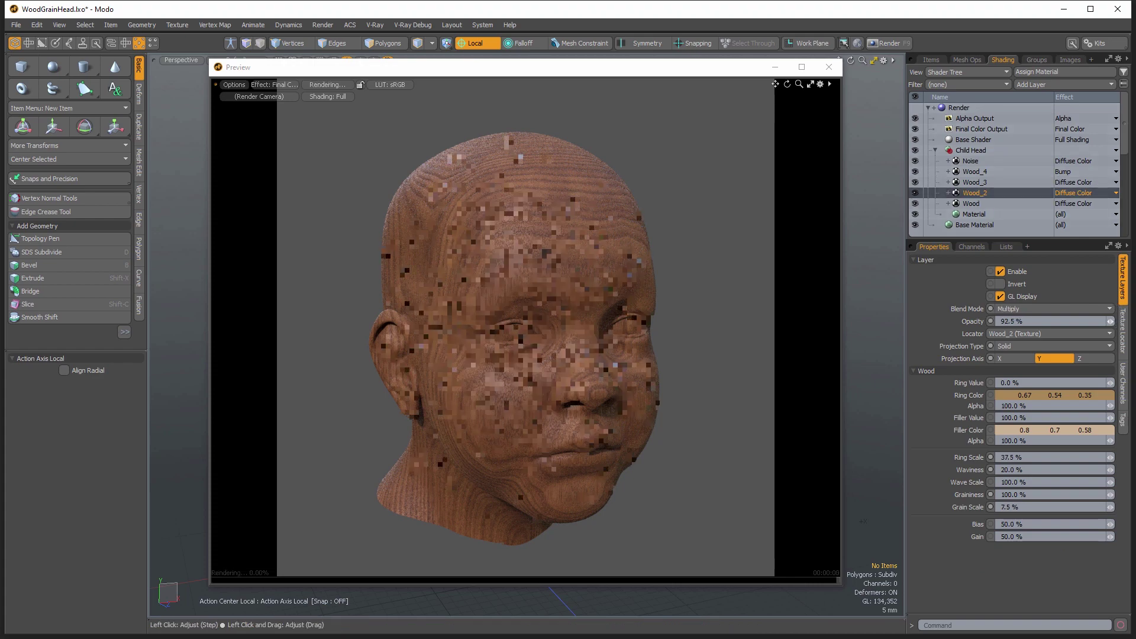
Step: Reduce the opacity of the Wood_3 overlay layer to 81 % and check the grain on the face up close
click(967, 179)
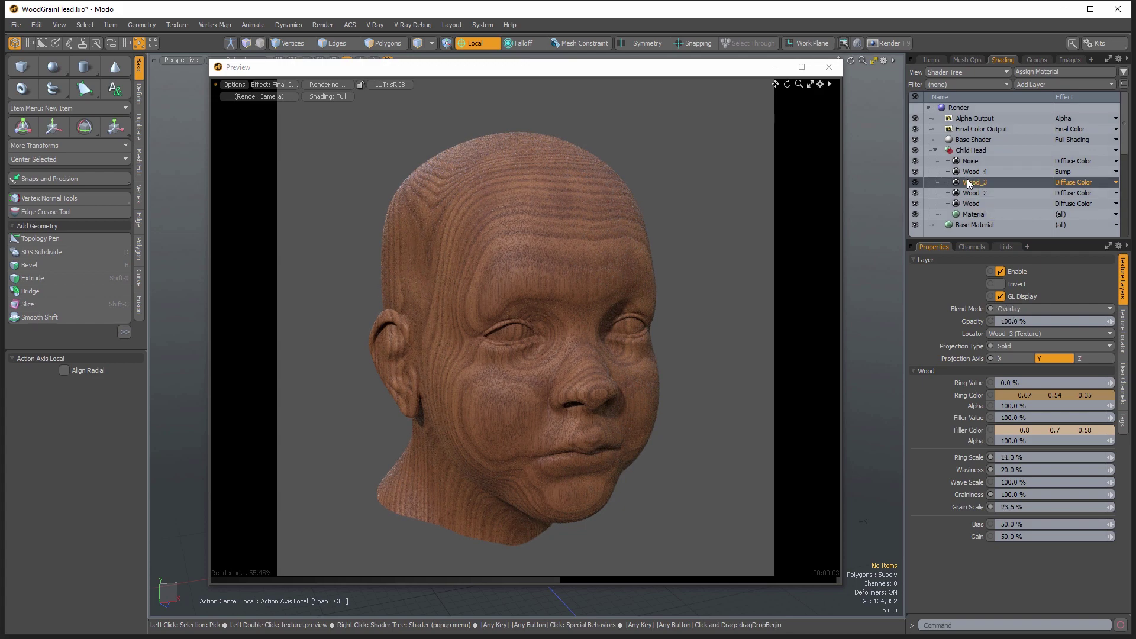
drag(1110, 322, 1105, 321)
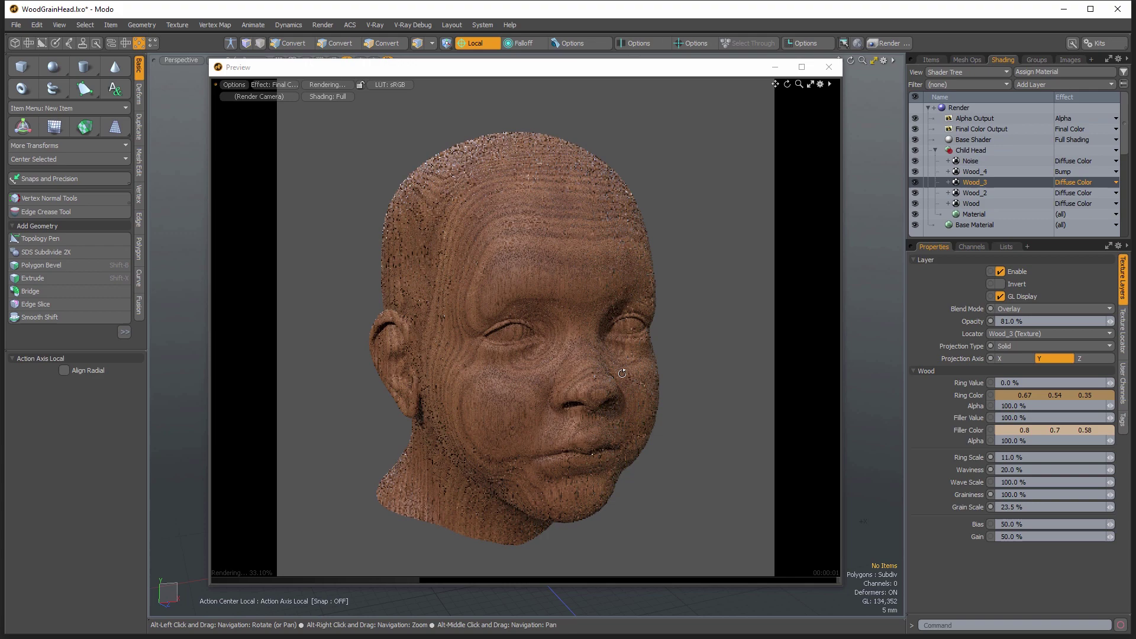
alt+drag(491, 231, 551, 371)
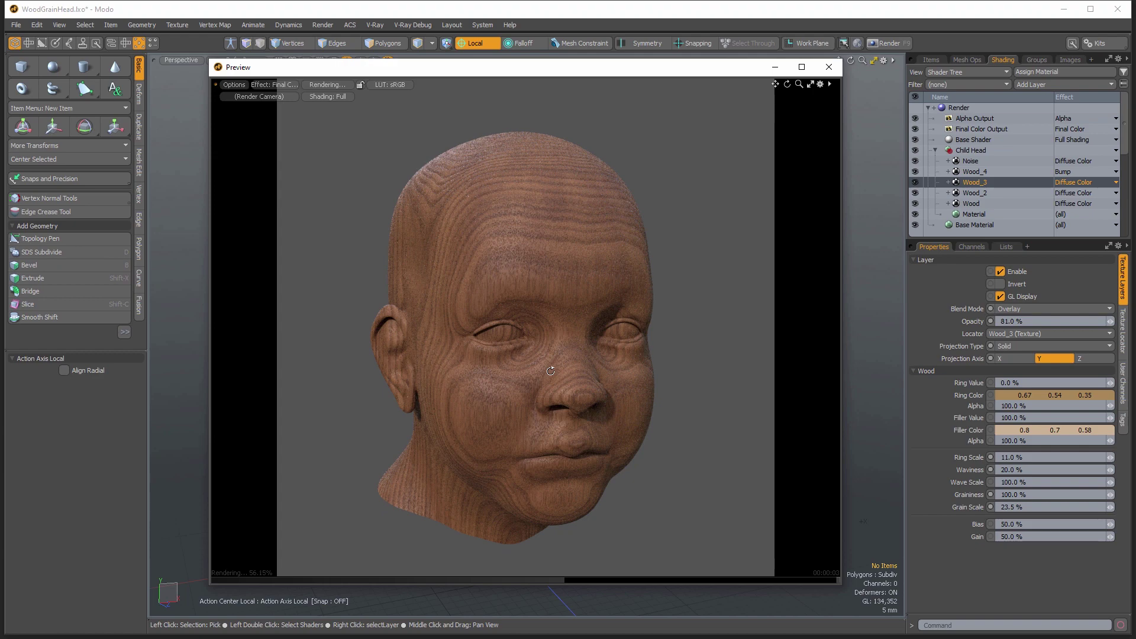
mouse_move(558, 352)
alt+mouse_down()
mouse_move(576, 346)
mouse_move(559, 355)
alt+mouse_up()
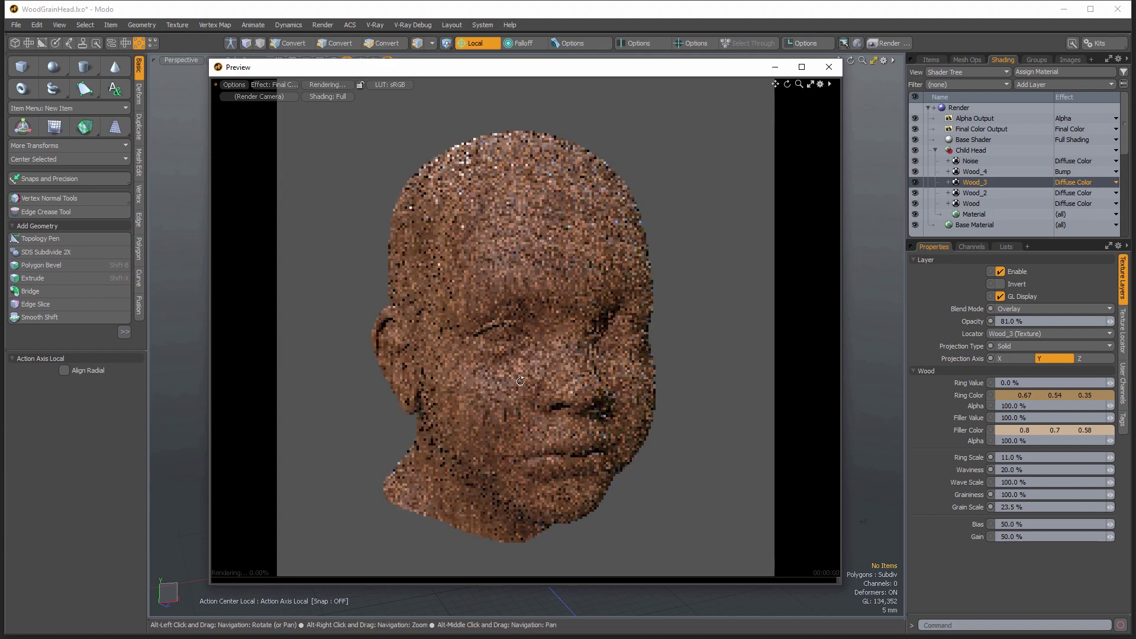
alt+right_drag(560, 355, 585, 360)
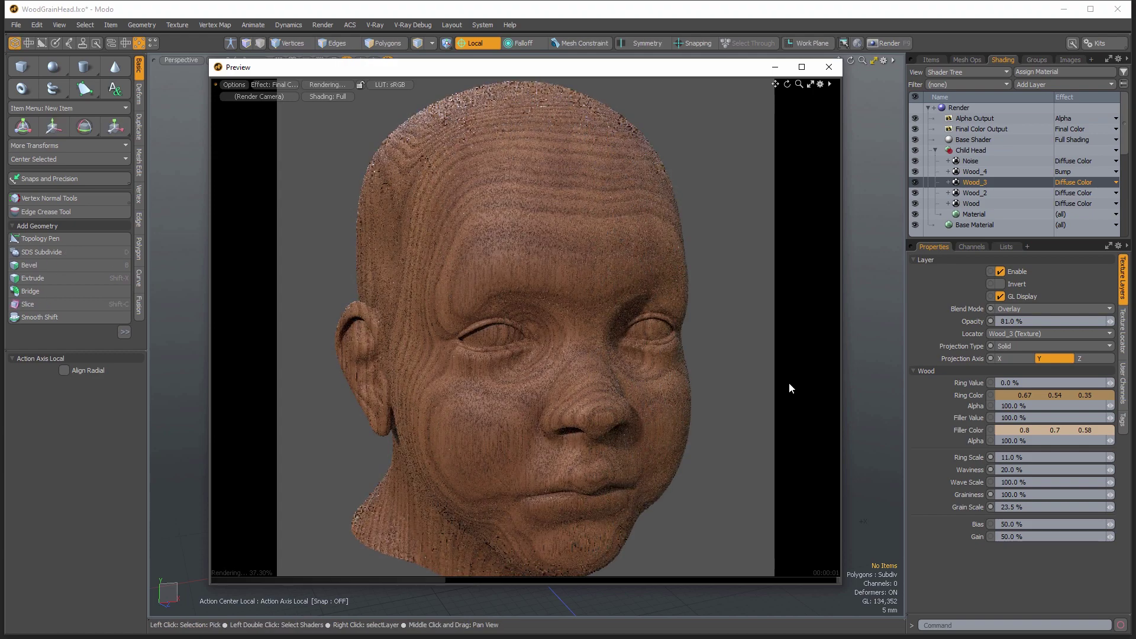